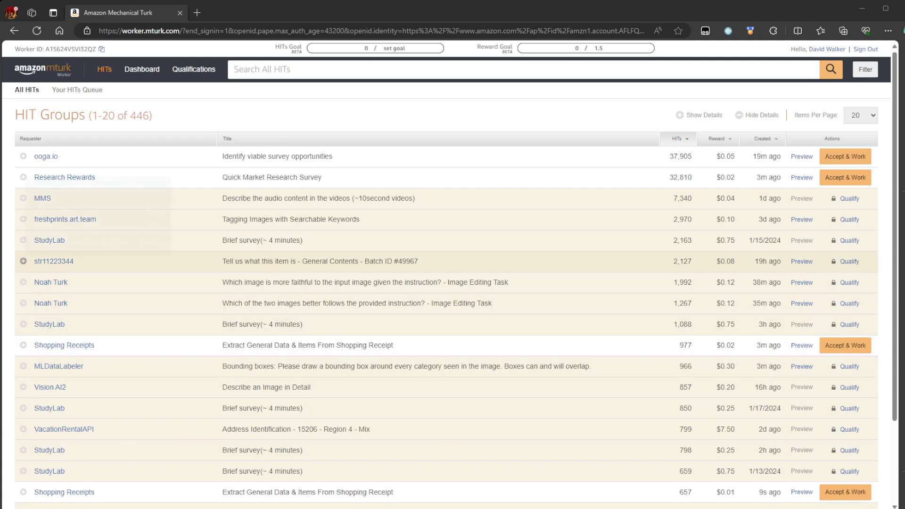
- Read the requesters' approval rates and payment review times across the HIT list, then start a new tab
mouse_move(23, 198)
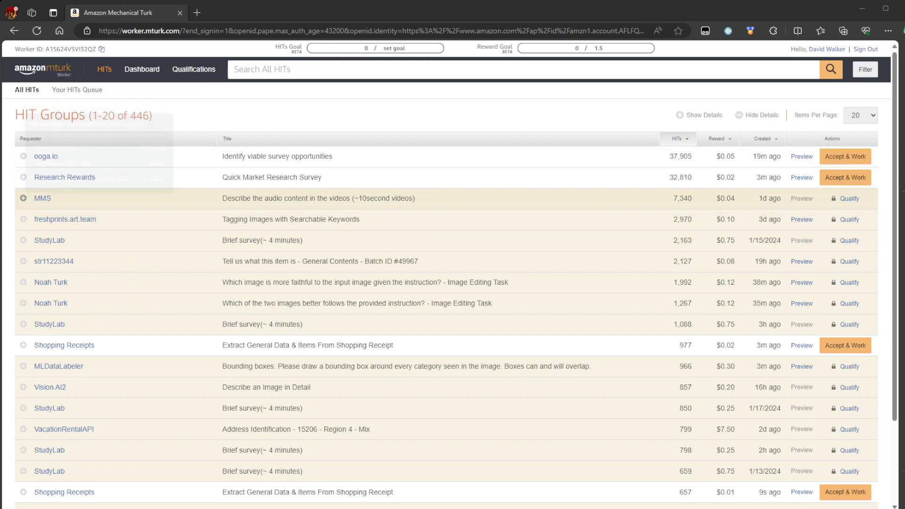
mouse_move(23, 178)
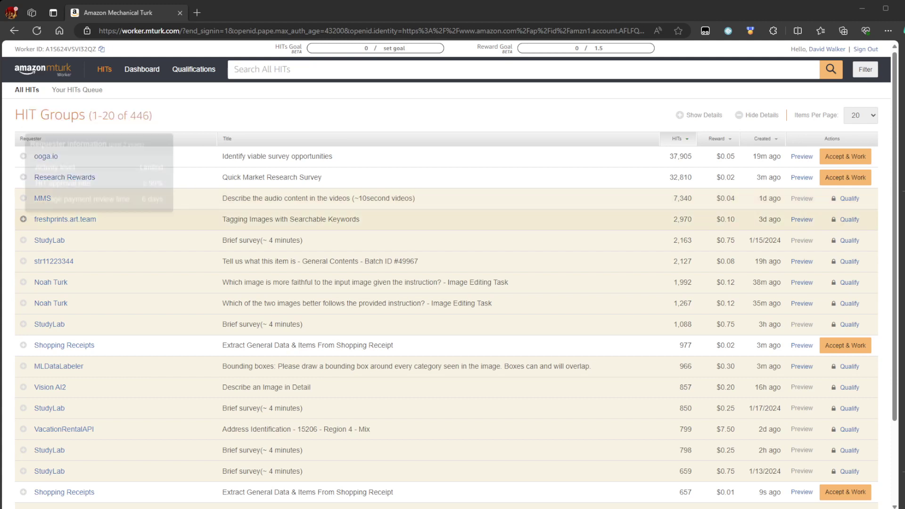
mouse_move(23, 240)
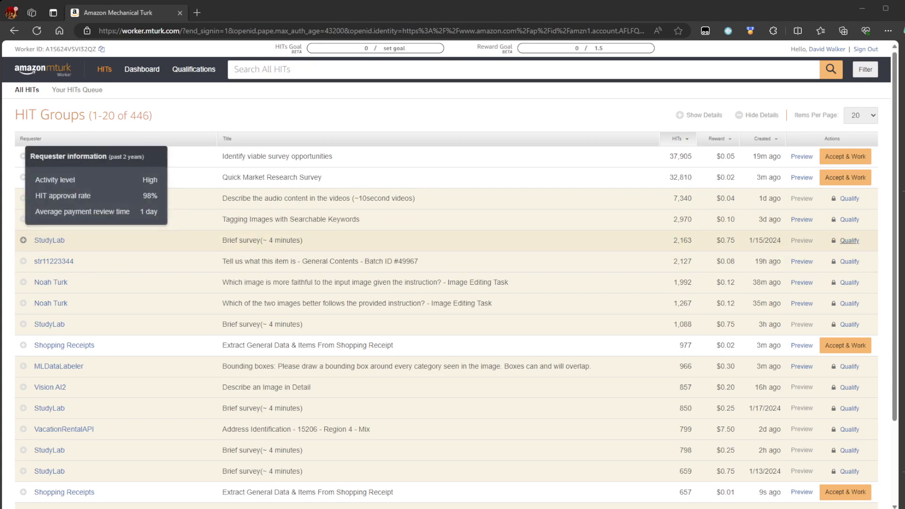
scroll(24, 325, "down", 3)
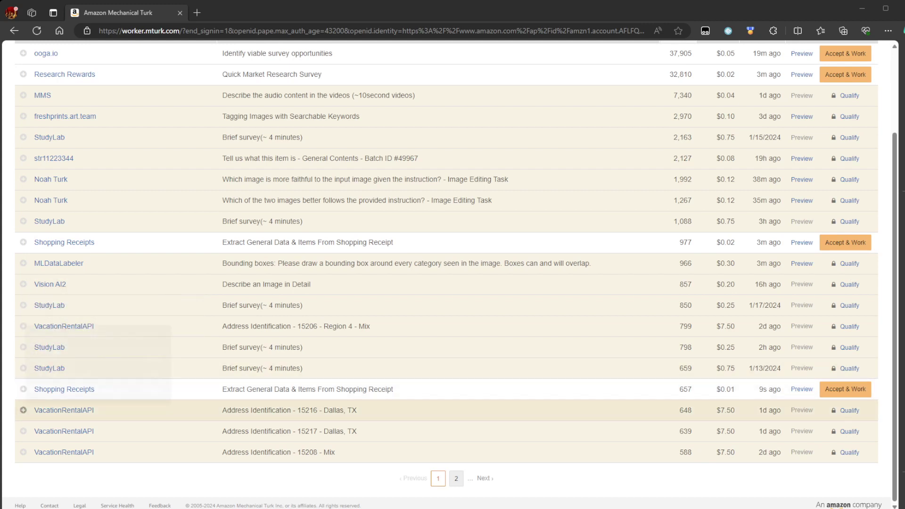
mouse_move(23, 389)
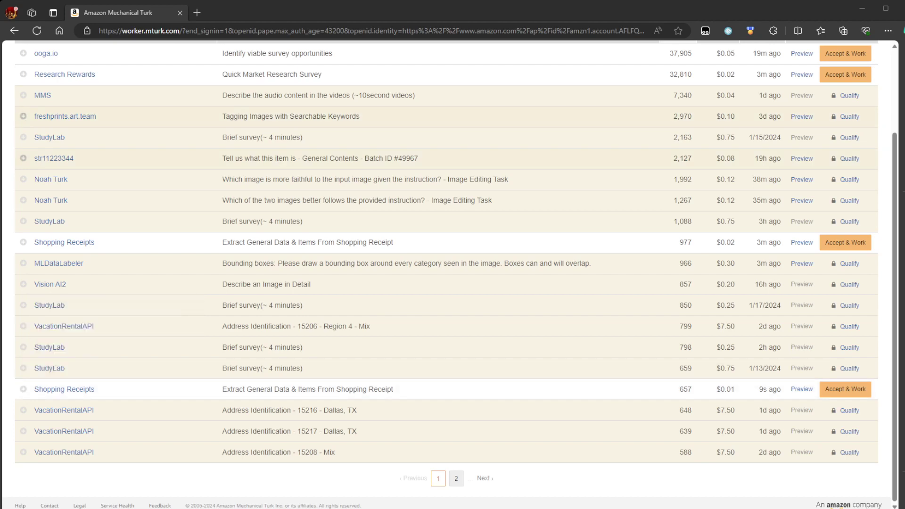
scroll(23, 246, "up", 2)
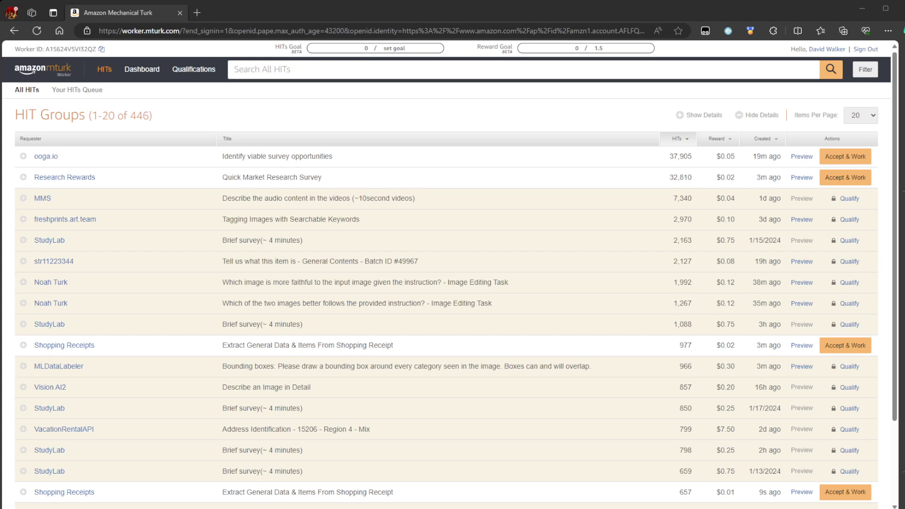
scroll(23, 240, "down", 2)
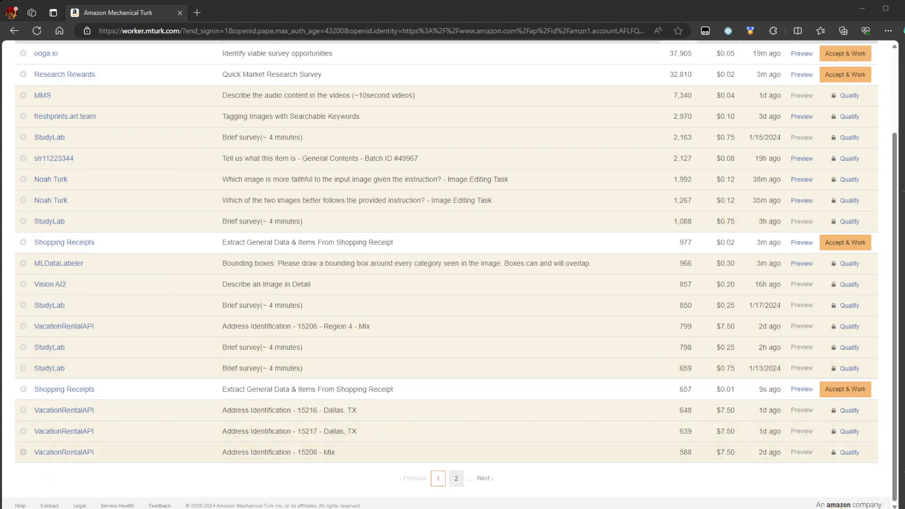
scroll(23, 347, "up", 2)
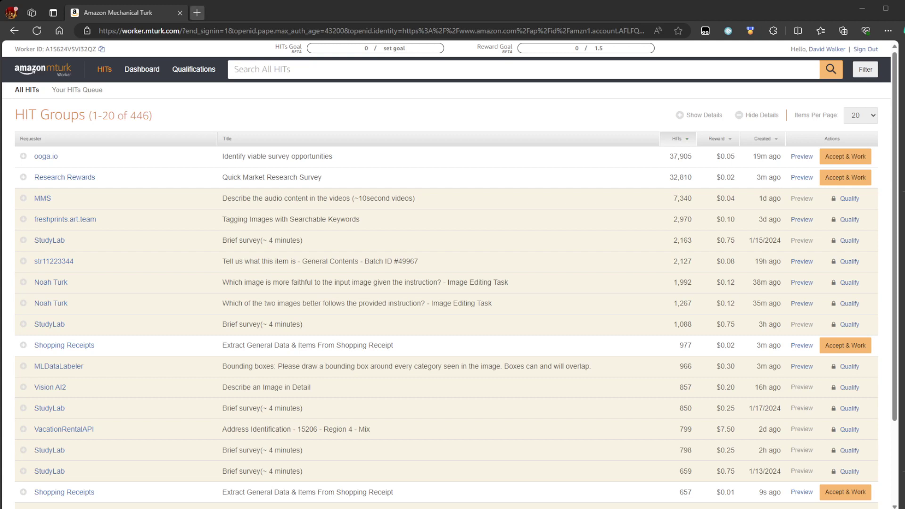
left_click(197, 13)
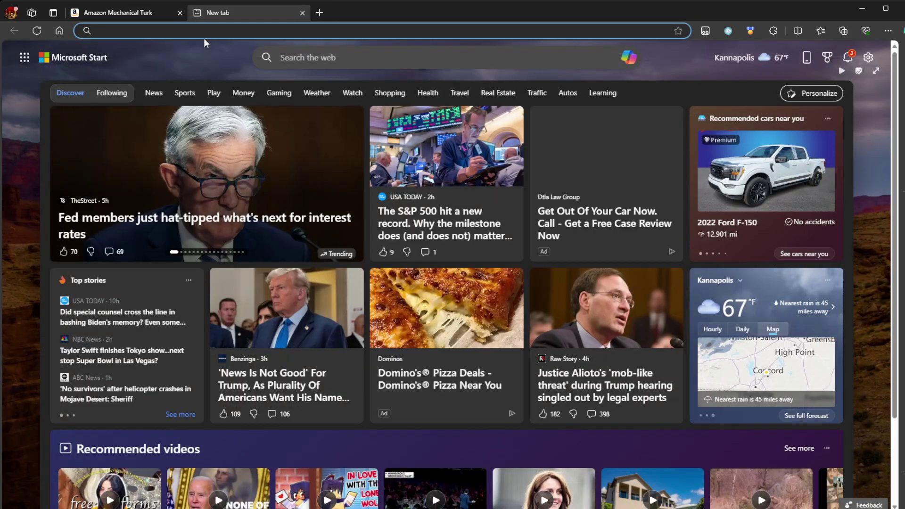
- Search DuckDuckGo for 'mturk suite' and open the MTurk Suite extension listing
type("du")
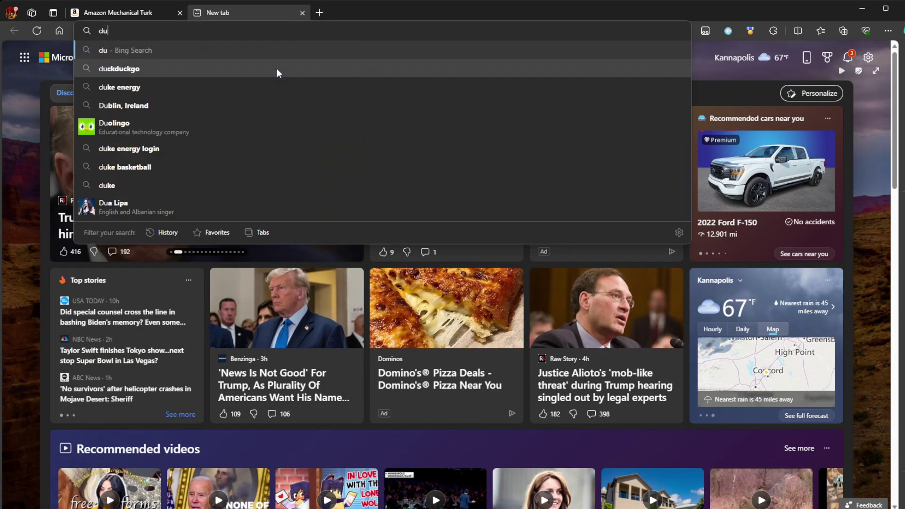
type("ckduckgo.com")
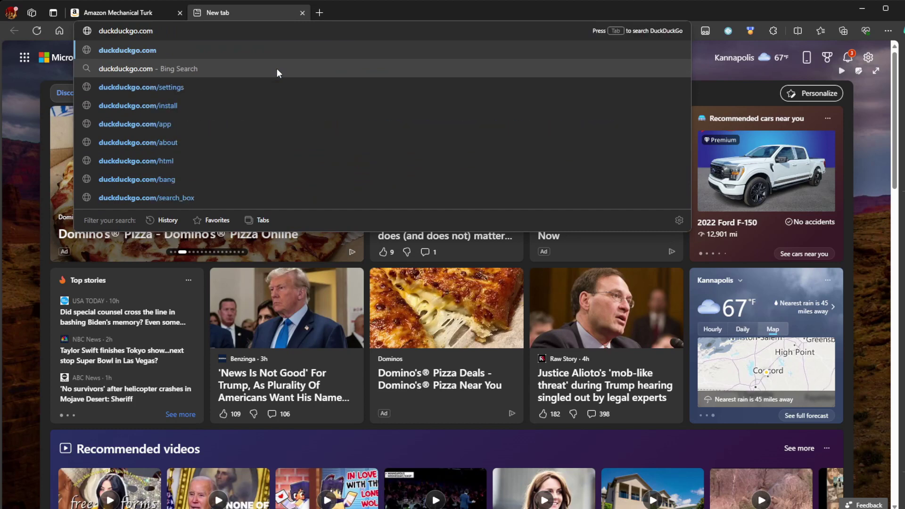
key("Return")
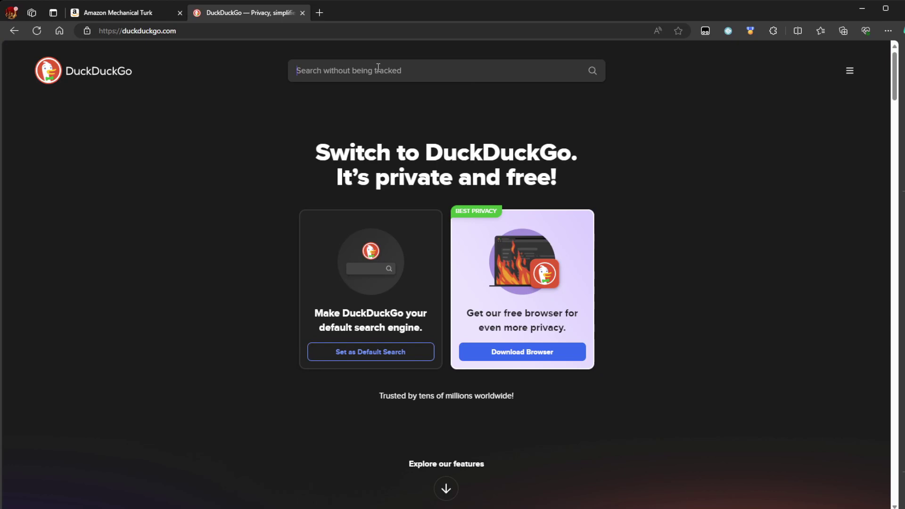
type("mturk ")
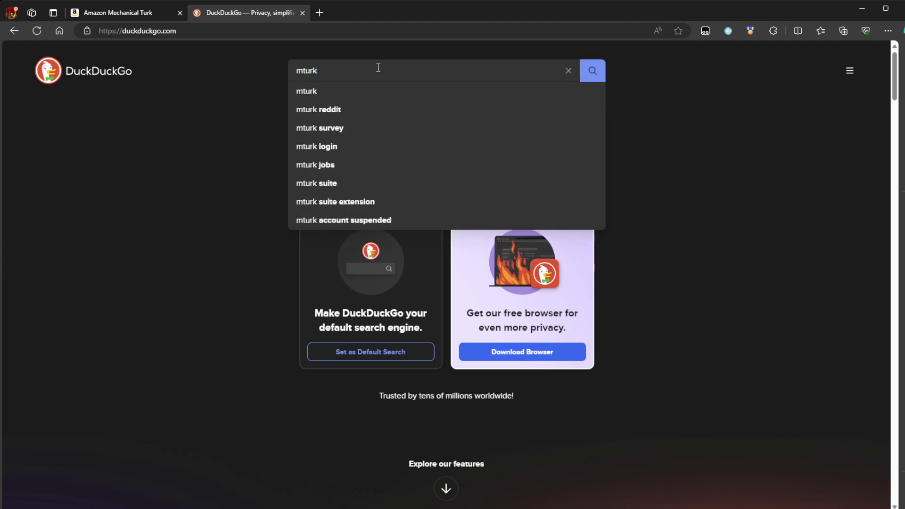
type("suite")
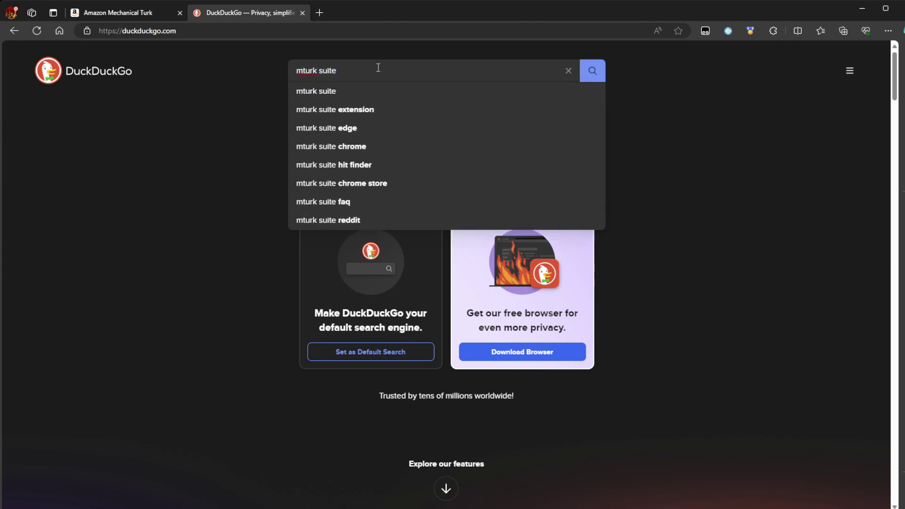
key("Return")
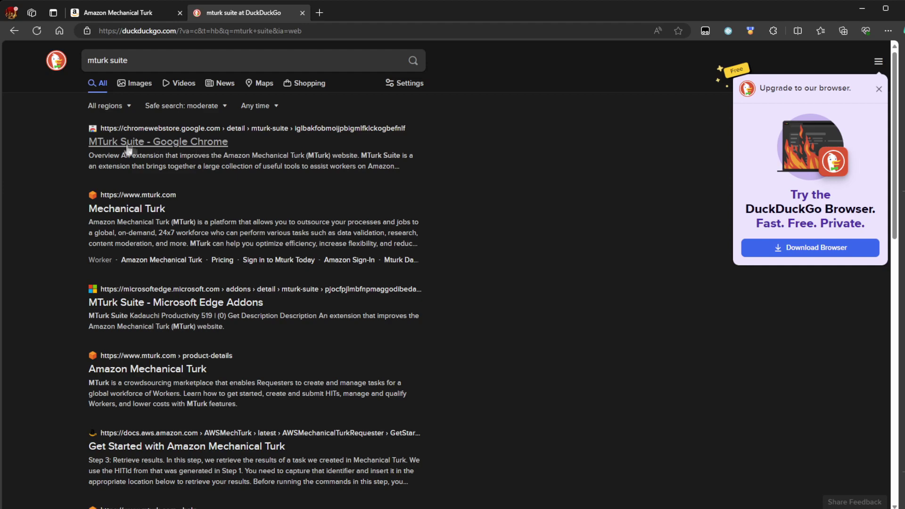
left_click(146, 145)
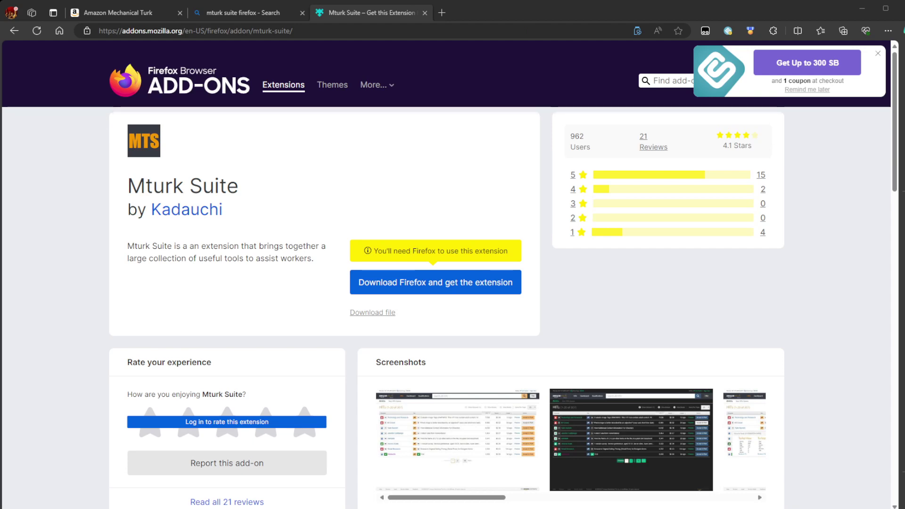
- Scroll the Mturk Suite add-on page to view its 4.1-star rating from 21 reviews
scroll(452, 283, "down", 3)
scroll(453, 283, "up", 3)
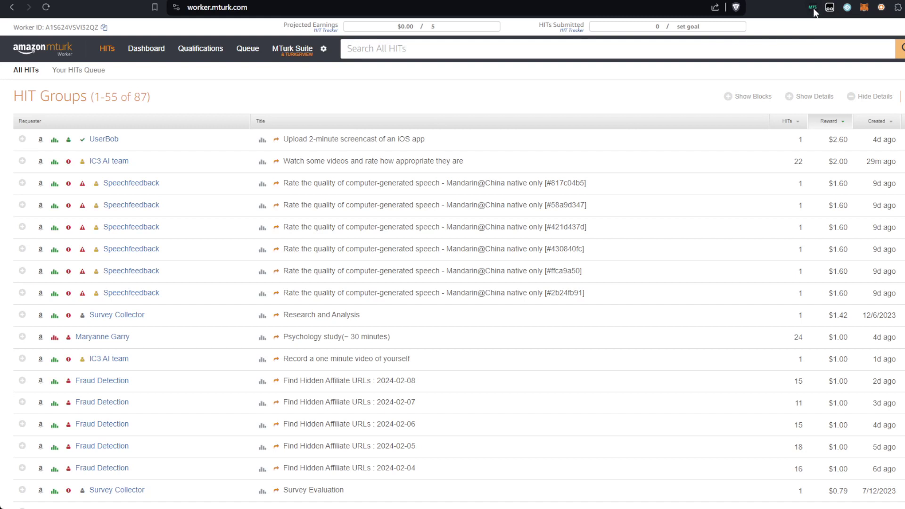
- Launch the MTurk Suite HIT Finder from the MTS toolbar icon's menu
right_click(814, 11)
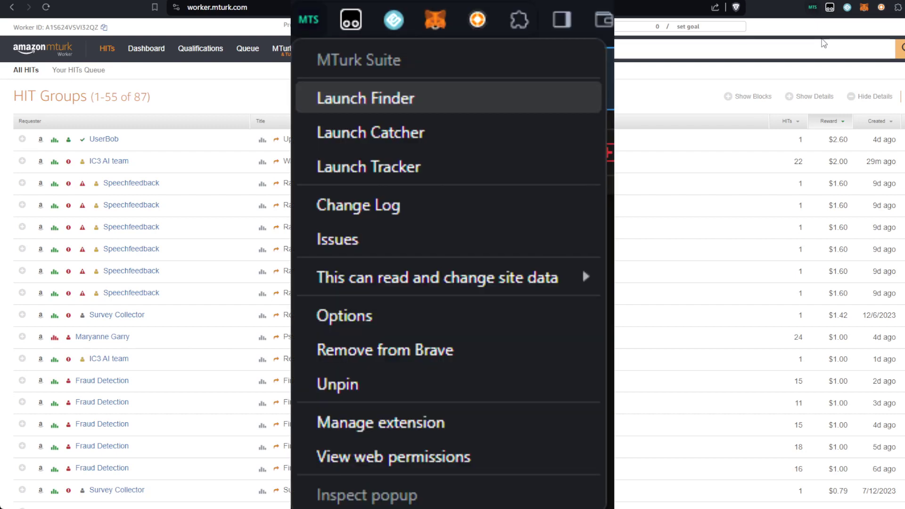
left_click(824, 44)
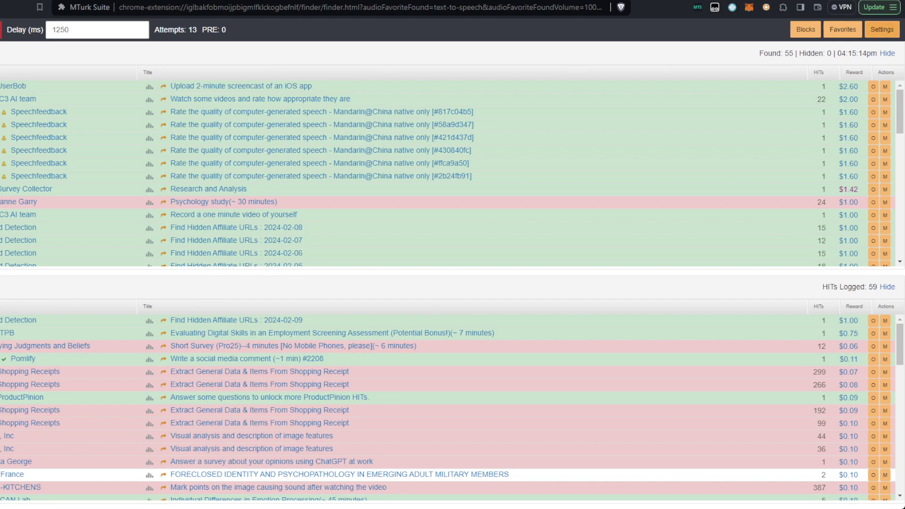
- Inspect the HIT Finder settings: highest-reward sorting, minimum reward 0.01, page size 55, and logged-HIT audio
left_click(882, 29)
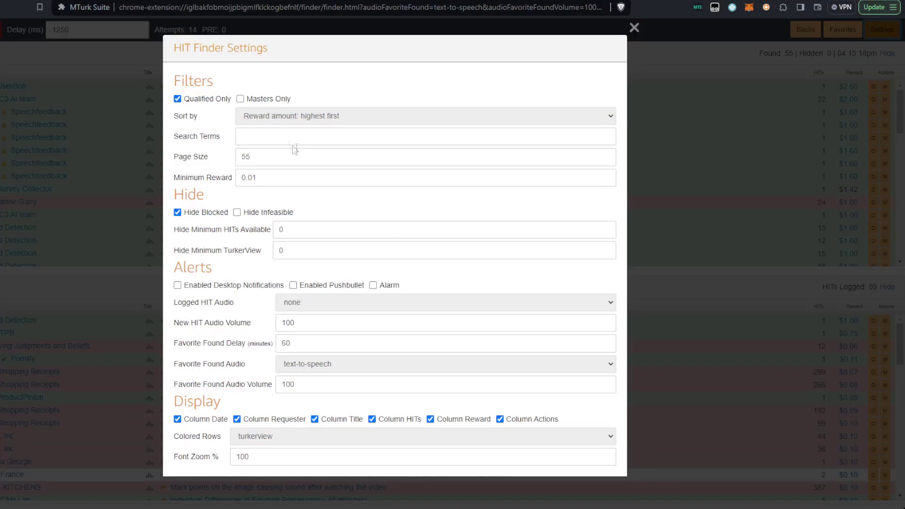
mouse_move(268, 100)
left_click(267, 117)
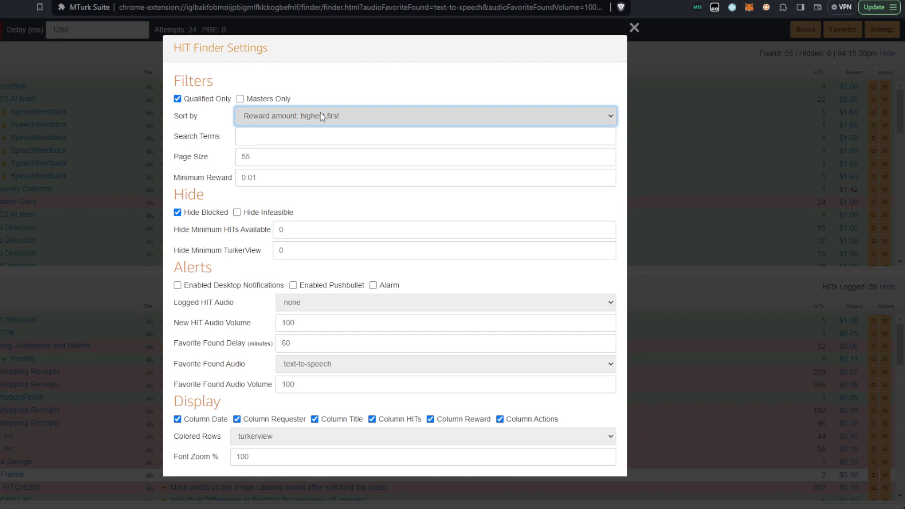
left_click(269, 183)
left_click_drag(268, 183, 191, 179)
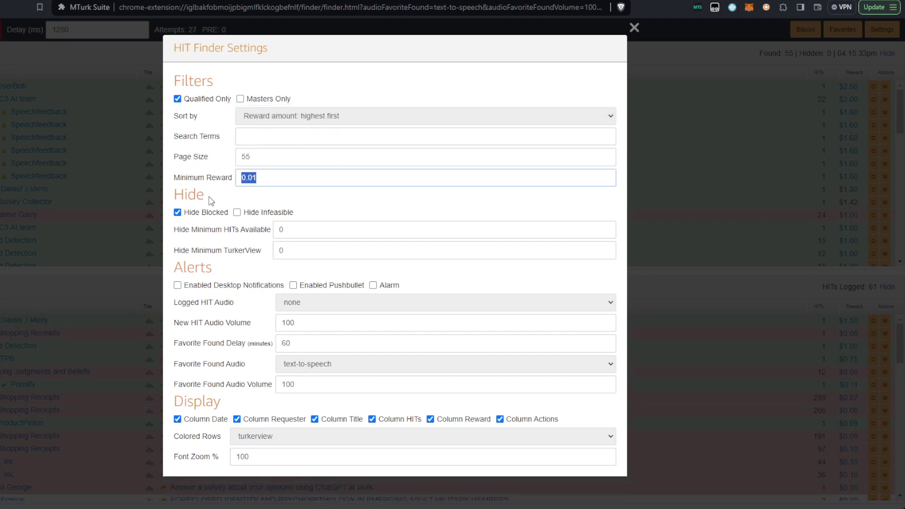
left_click(273, 178)
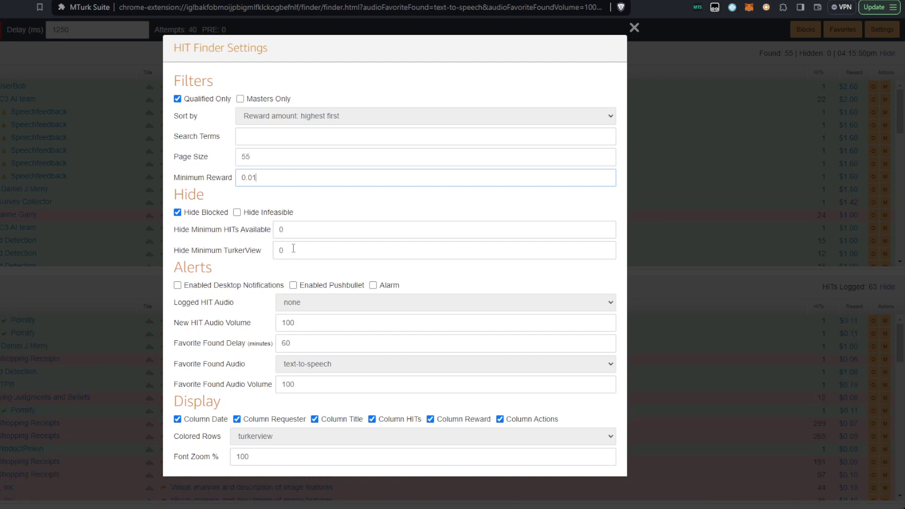
left_click_drag(269, 152, 236, 159)
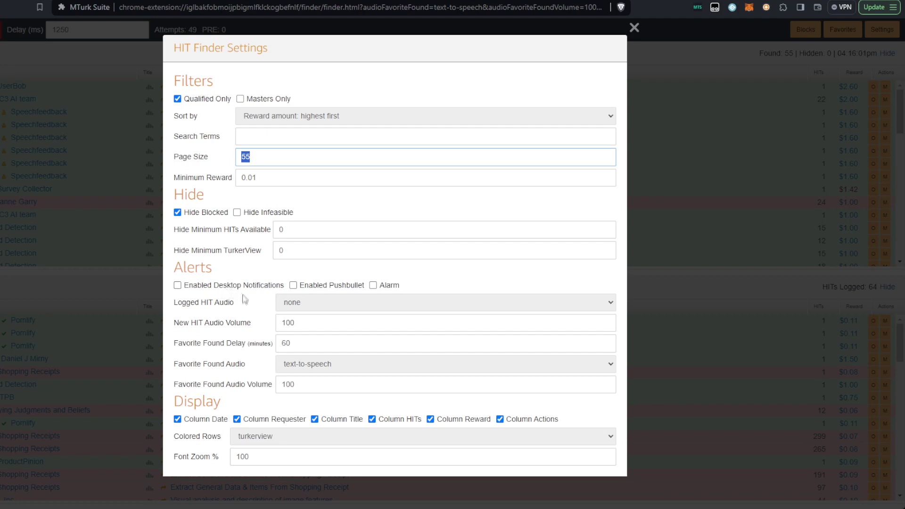
left_click(323, 305)
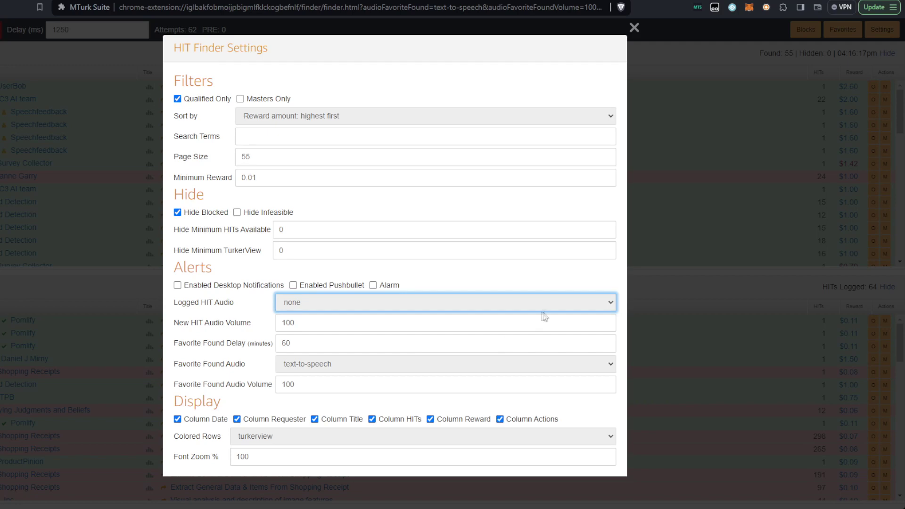
left_click(634, 28)
- Stop and restart HIT scanning, changing the scan delay from 1250 to 3000 ms
left_click(81, 29)
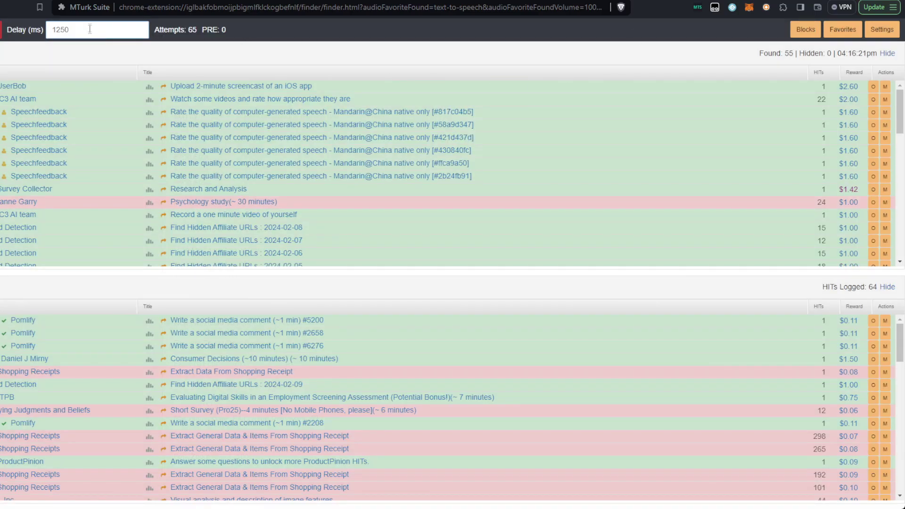
left_click_drag(90, 29, 53, 29)
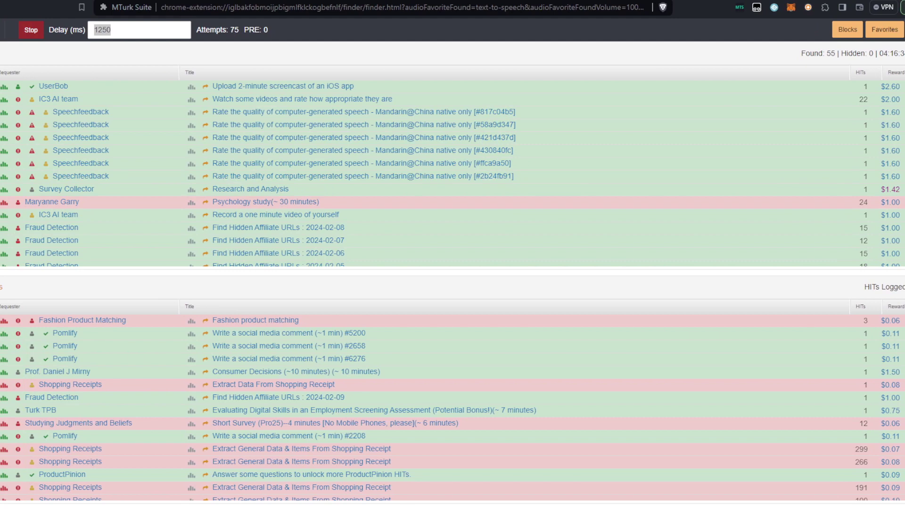
left_click(31, 32)
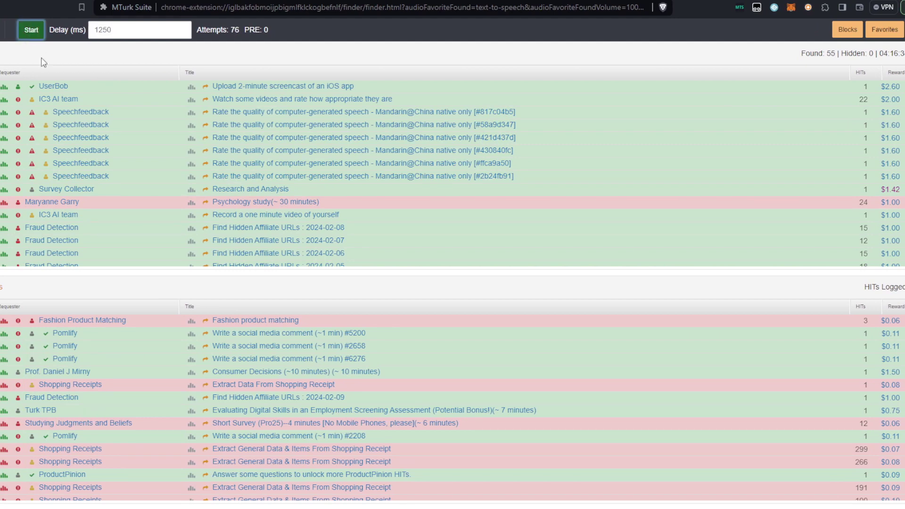
left_click(32, 31)
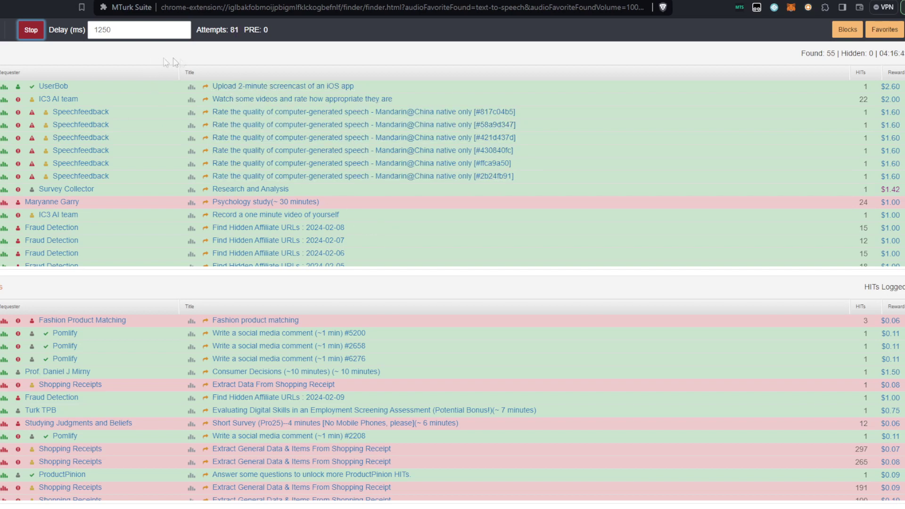
double_click(128, 34)
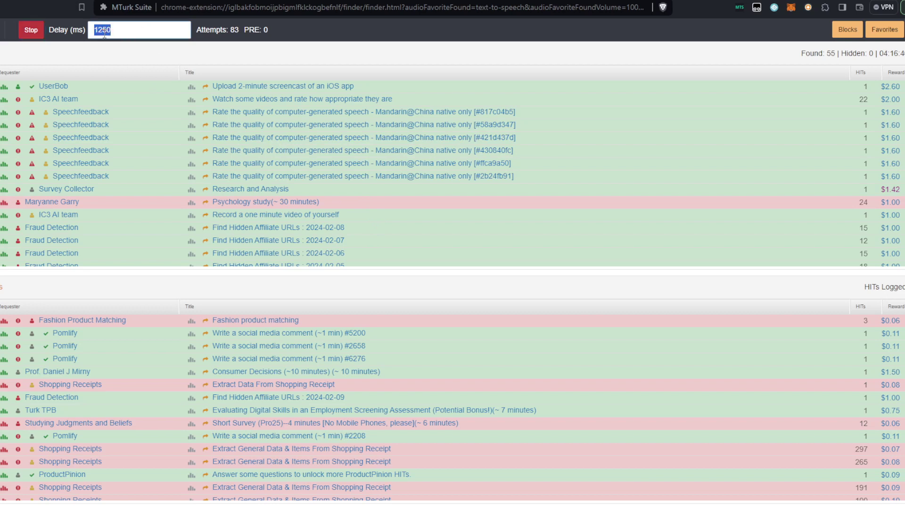
type("3000")
left_click(216, 74)
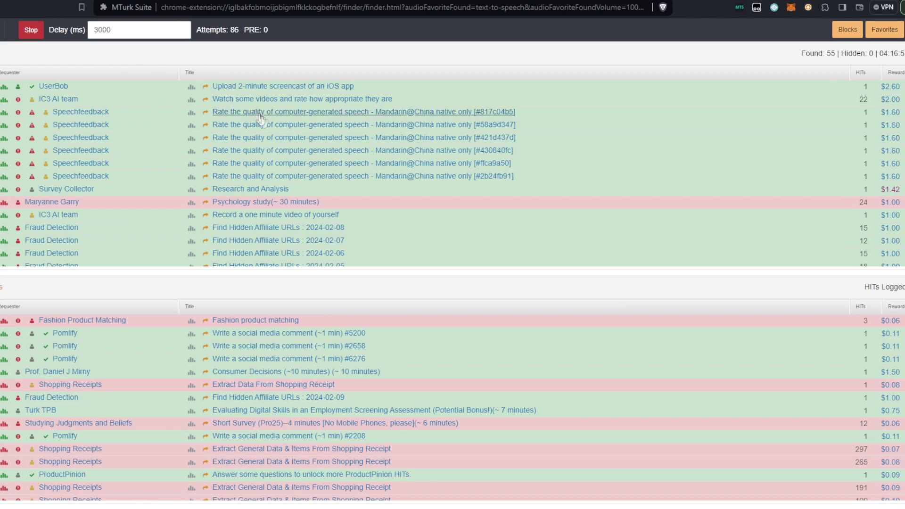
scroll(319, 163, "down", 2)
scroll(320, 168, "down", 4)
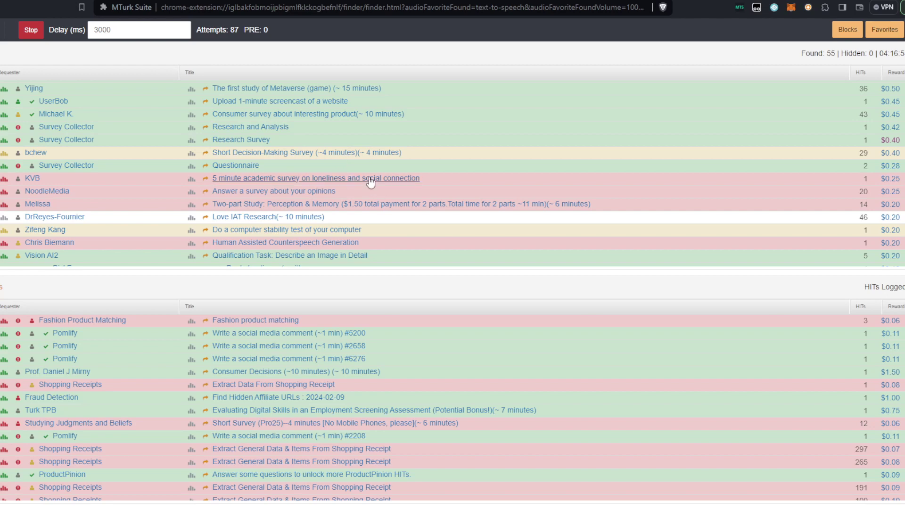
scroll(370, 186, "up", 4)
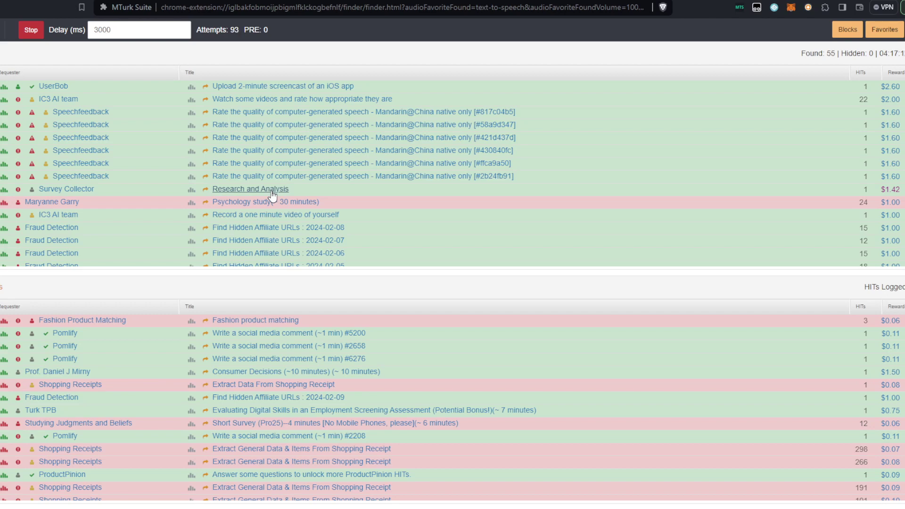
scroll(273, 194, "down", 8)
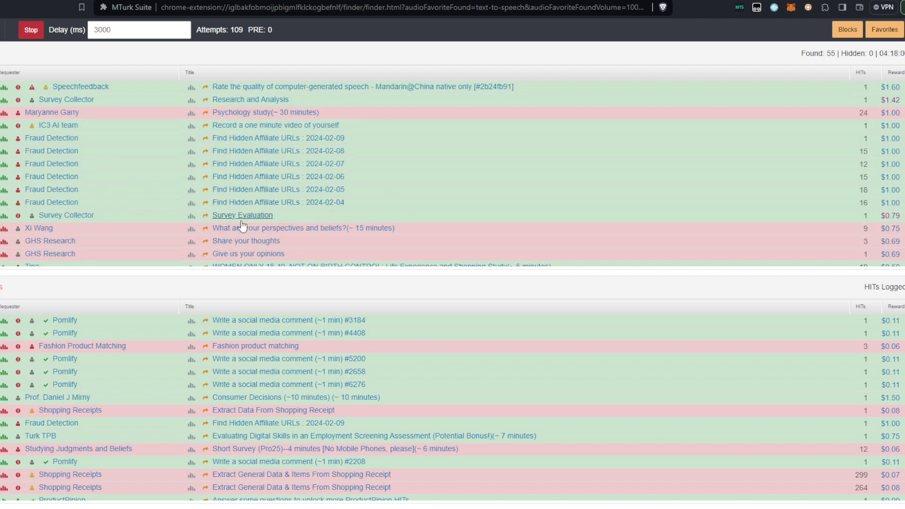
scroll(304, 212, "up", 2)
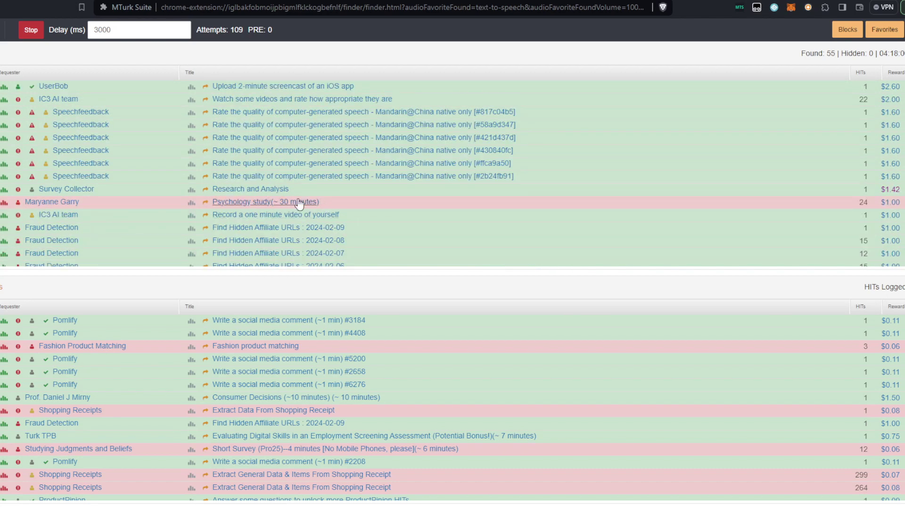
scroll(366, 147, "down", 4)
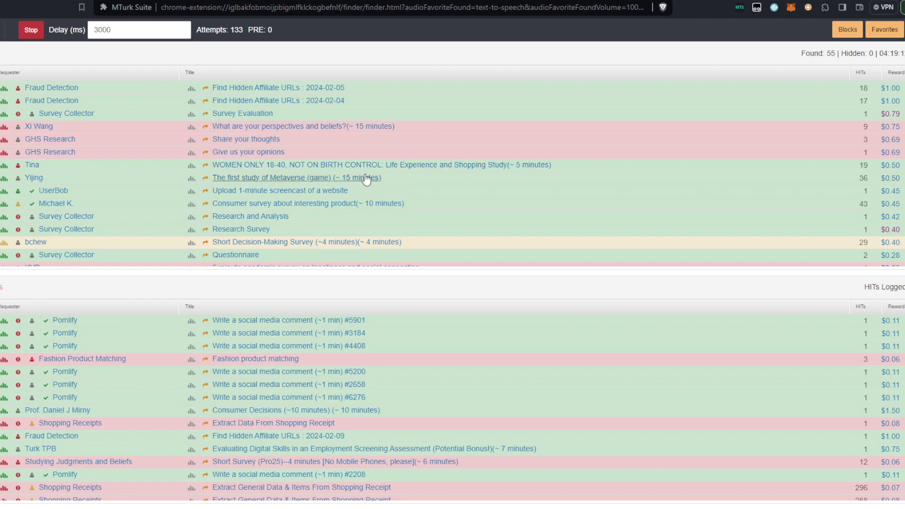
- Accept 'The first study of Metaverse (game)', read its instructions, and open its Finder project details
left_click(889, 182)
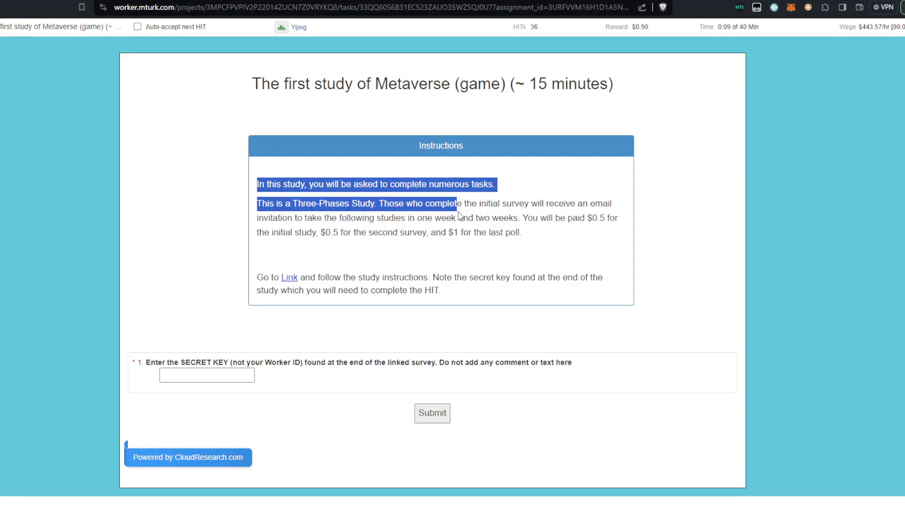
left_click_drag(460, 215, 531, 232)
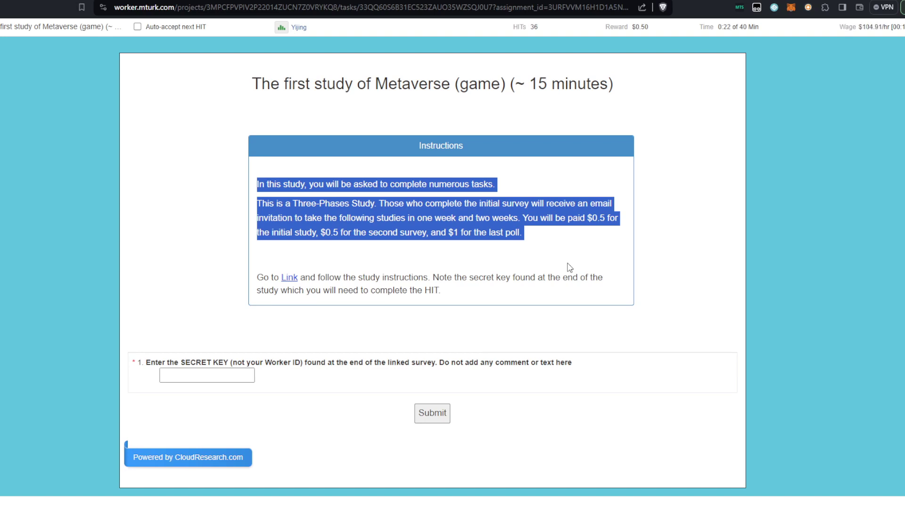
left_click(559, 253)
left_click_drag(536, 235, 267, 179)
key("ctrl+Tab")
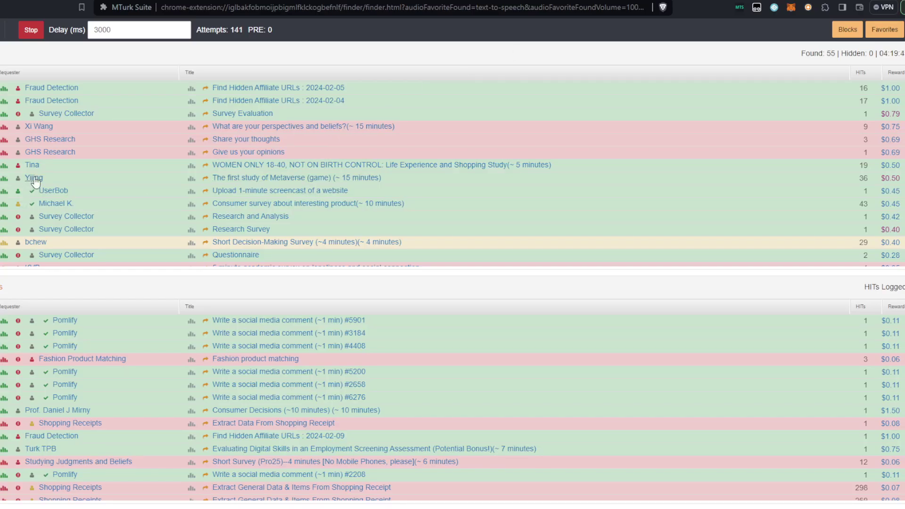
left_click(4, 181)
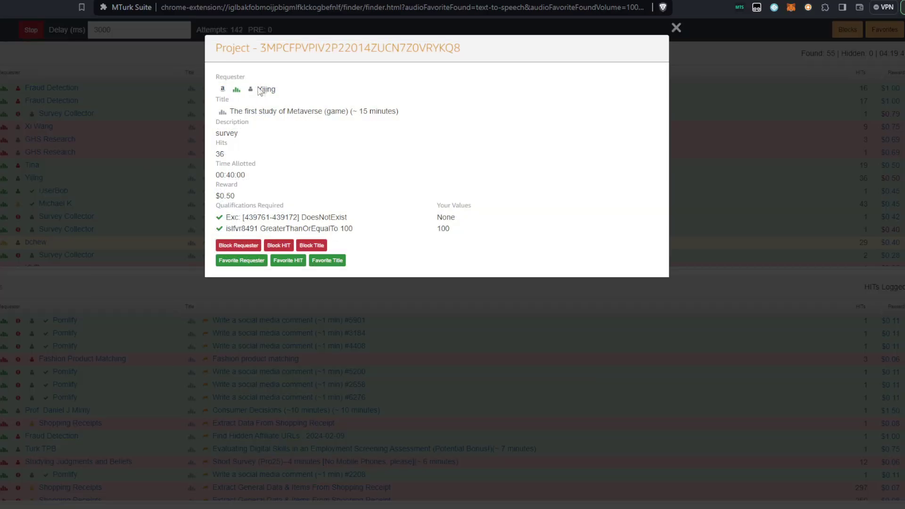
- Check the Metaverse HIT's TurkerView requester ratings in the Finder, then return to the HIT page
mouse_move(234, 90)
key("ctrl+Tab")
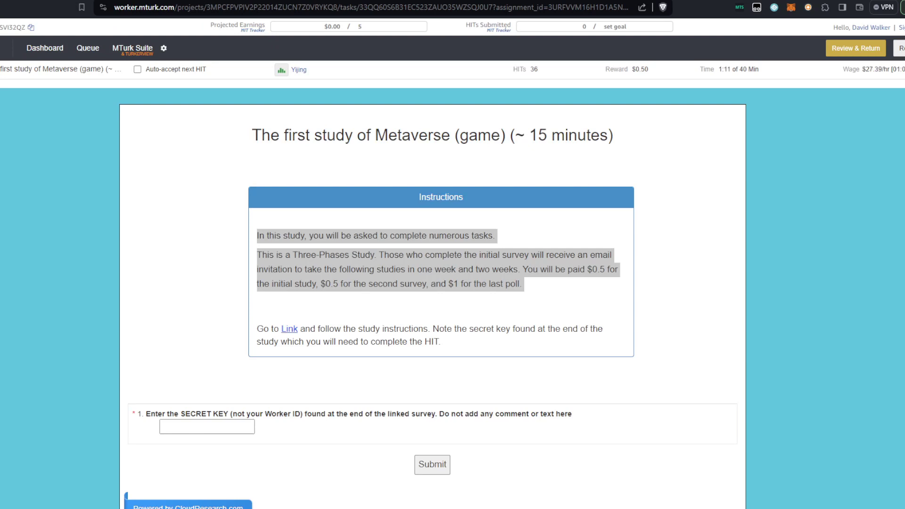
- Show the requester's TurkerView ratings on the HIT page: $20.42/hr, no rejections, no blocks
mouse_move(282, 70)
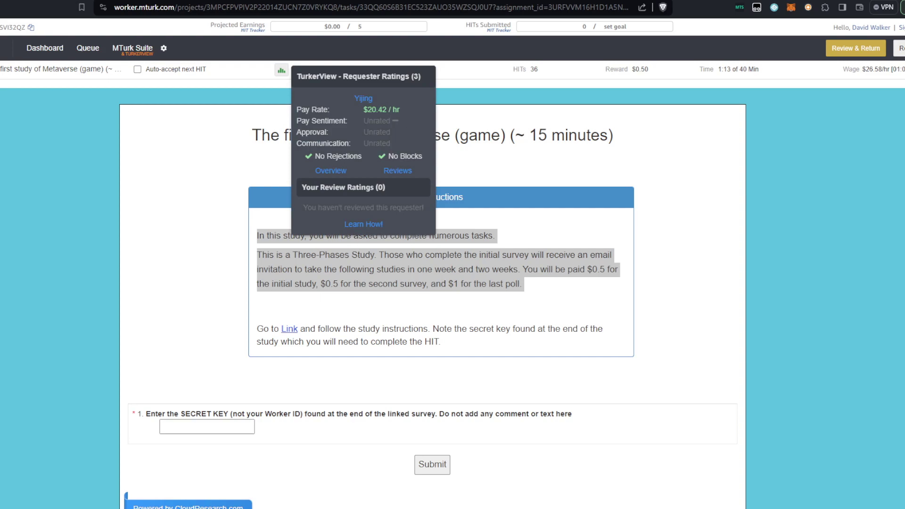
key("ctrl+Tab")
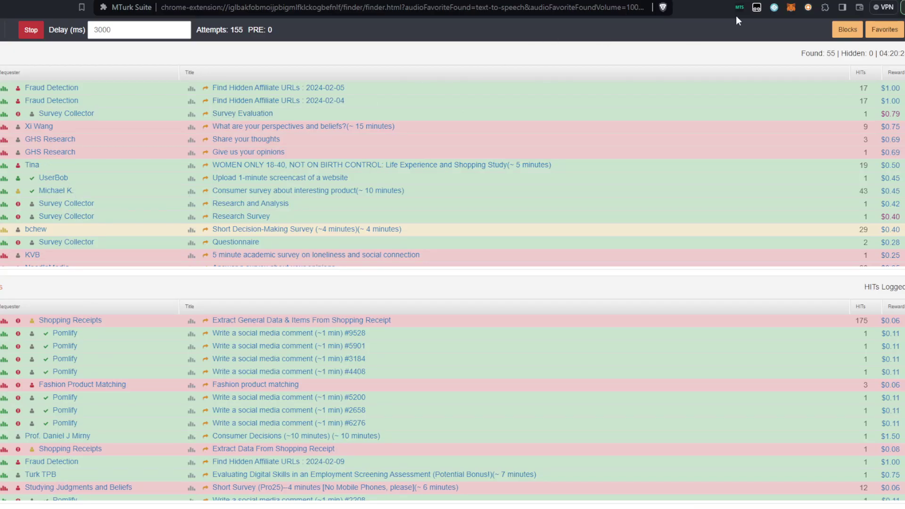
key("ctrl+shift+Tab")
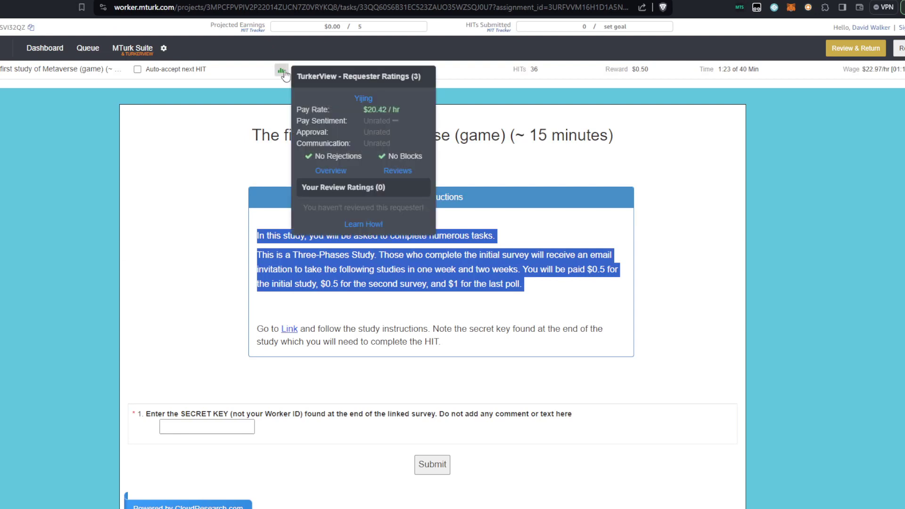
- Open the requester's five TurkerView reviews and highlight the rejected review's Cons text
left_click(405, 172)
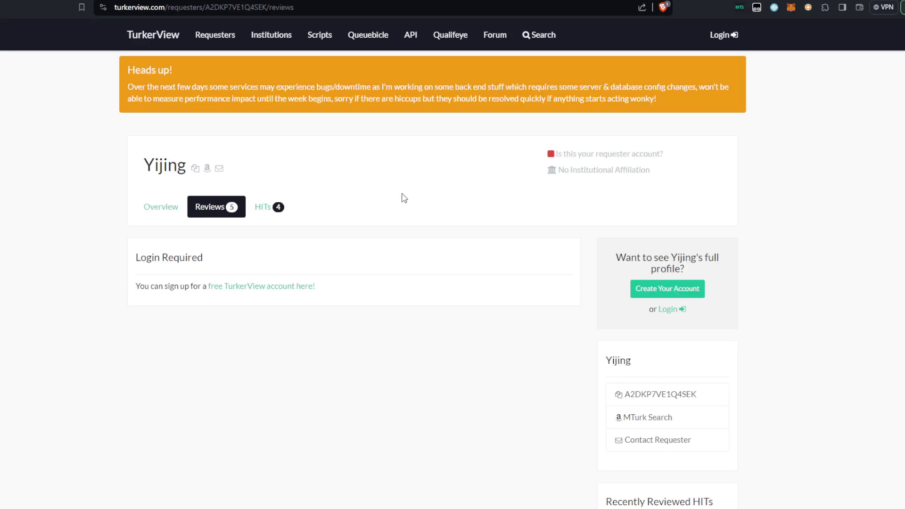
scroll(297, 264, "down", 2)
scroll(296, 263, "up", 2)
scroll(302, 255, "down", 4)
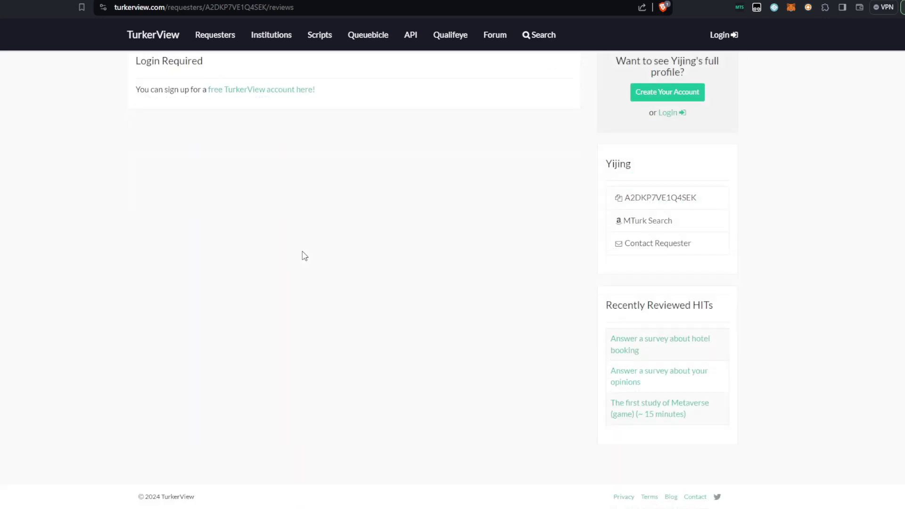
scroll(303, 254, "up", 4)
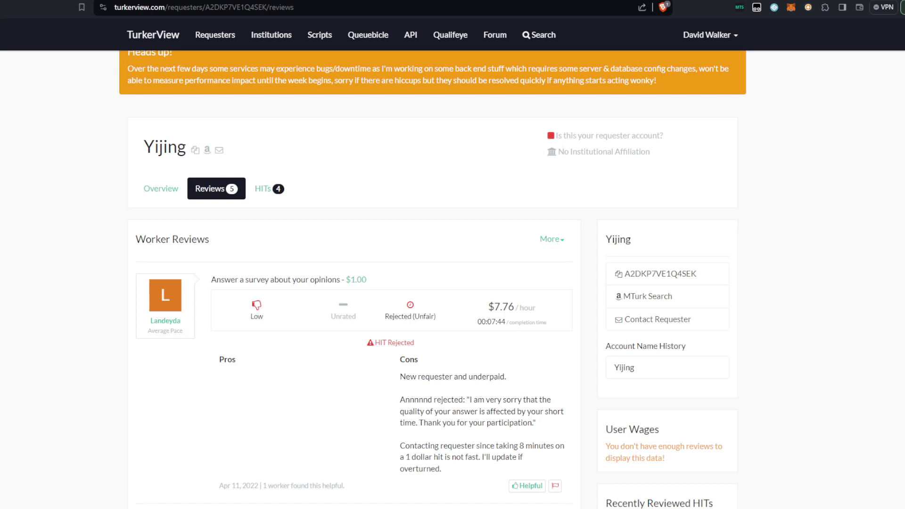
scroll(453, 283, "down", 6)
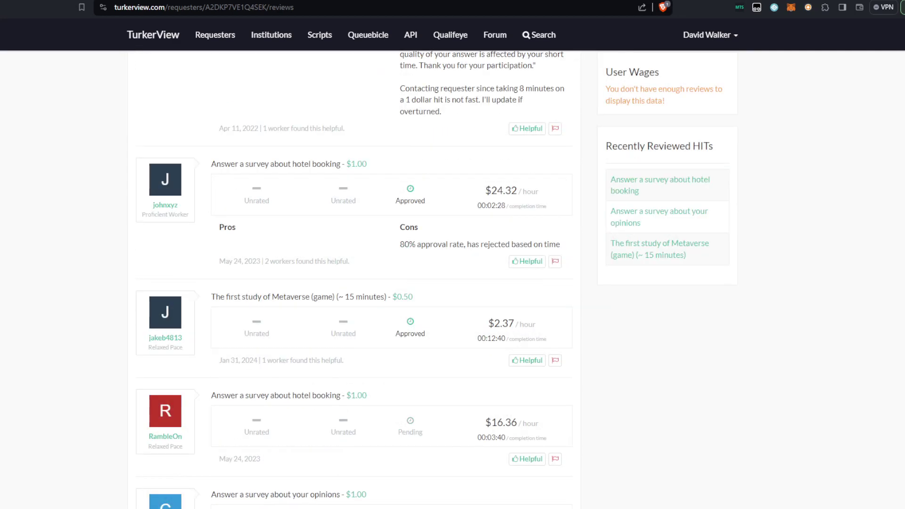
scroll(453, 282, "up", 5)
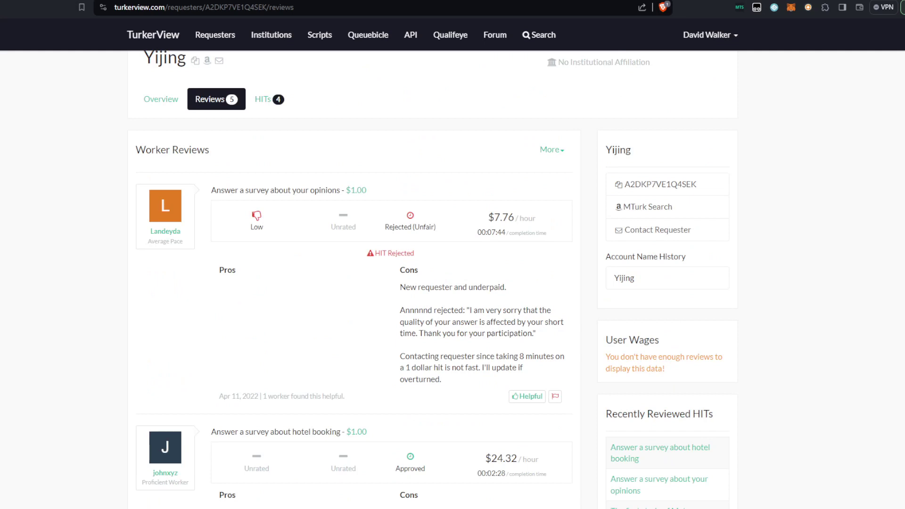
left_click_drag(442, 380, 403, 268)
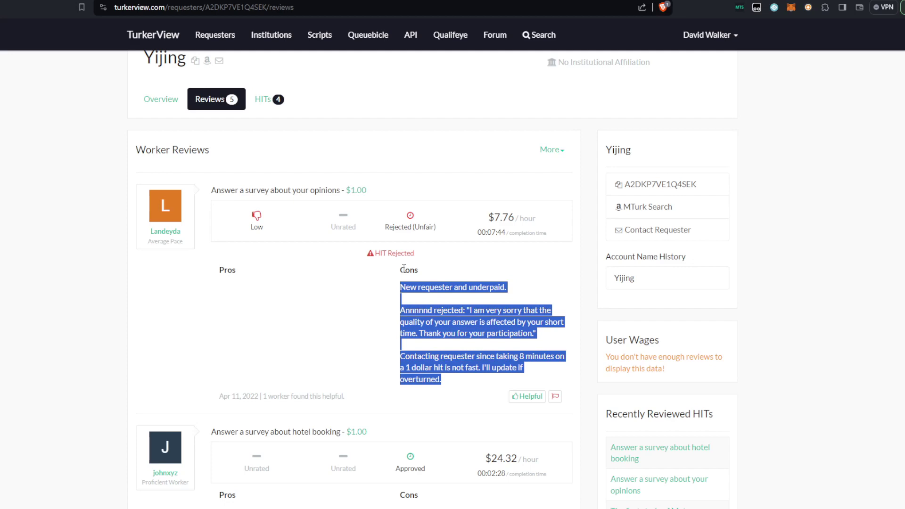
- Compare the Metaverse review's ratings and wage with the $24.32 hotel booking review
left_click(97, 279)
scroll(97, 278, "down", 6)
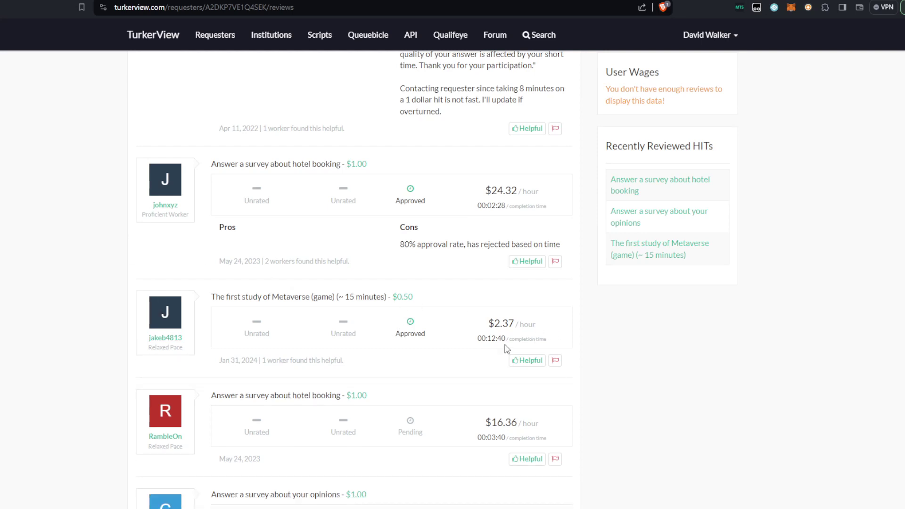
scroll(499, 342, "down", 2)
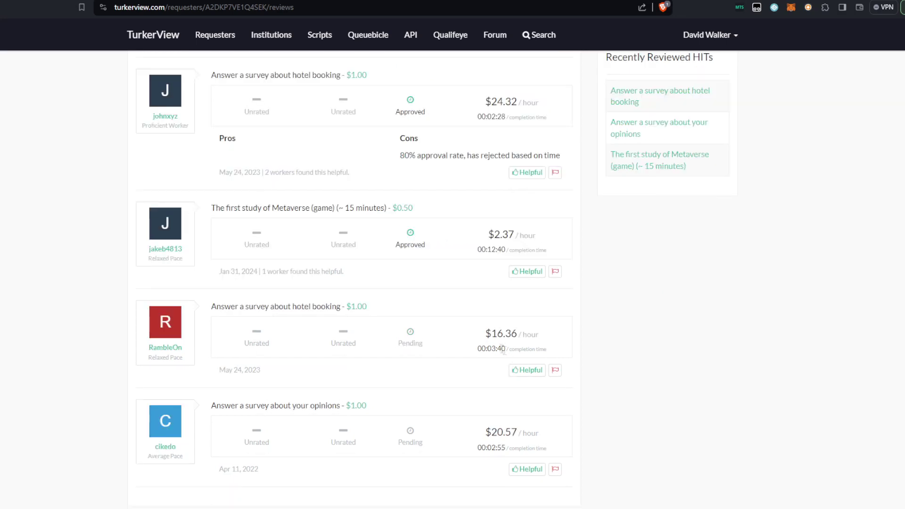
scroll(389, 344, "down", 2)
scroll(390, 341, "up", 4)
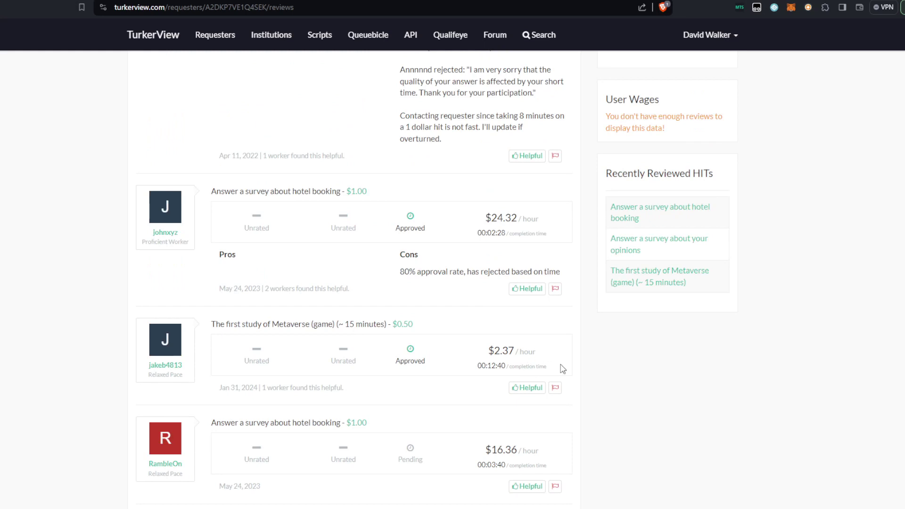
left_click_drag(562, 368, 170, 323)
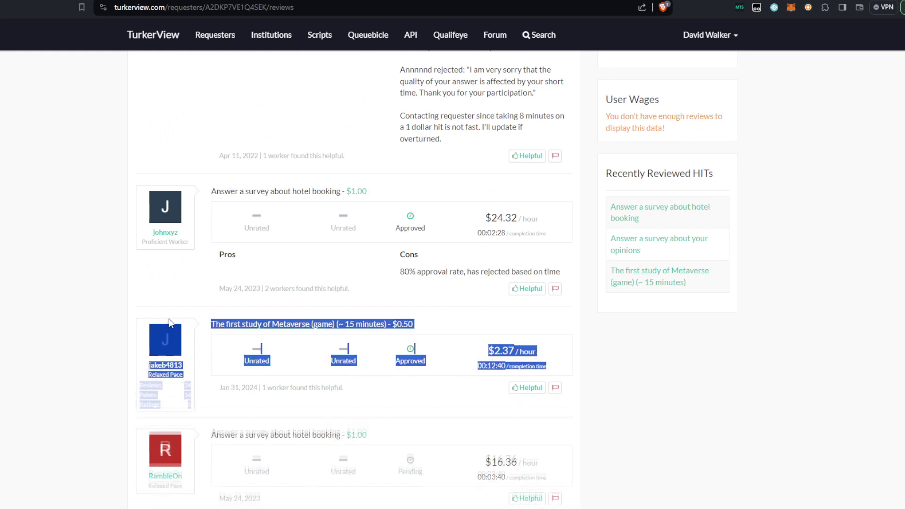
left_click(80, 323)
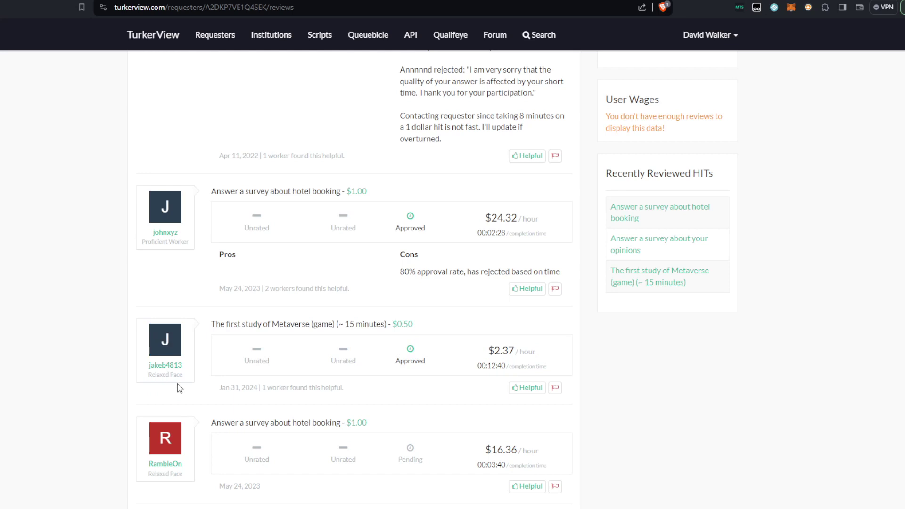
mouse_move(187, 197)
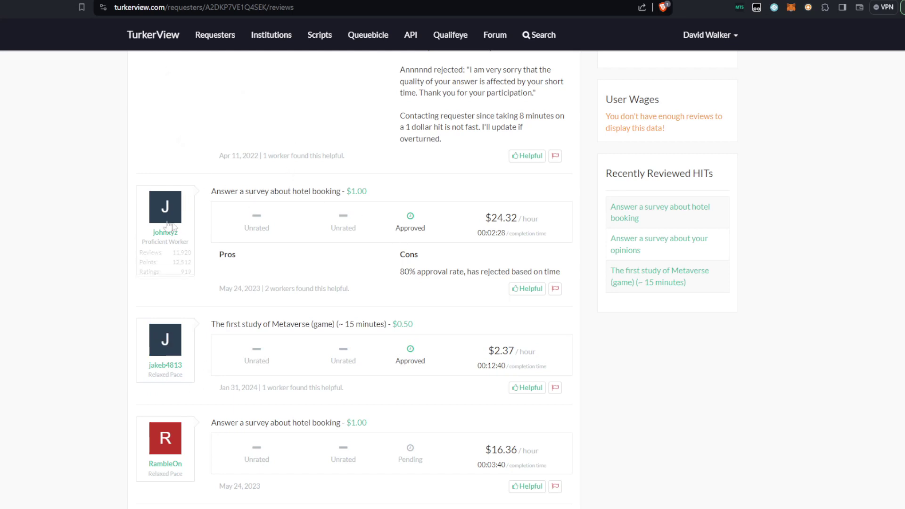
left_click_drag(132, 198, 34, 281)
left_click(56, 258)
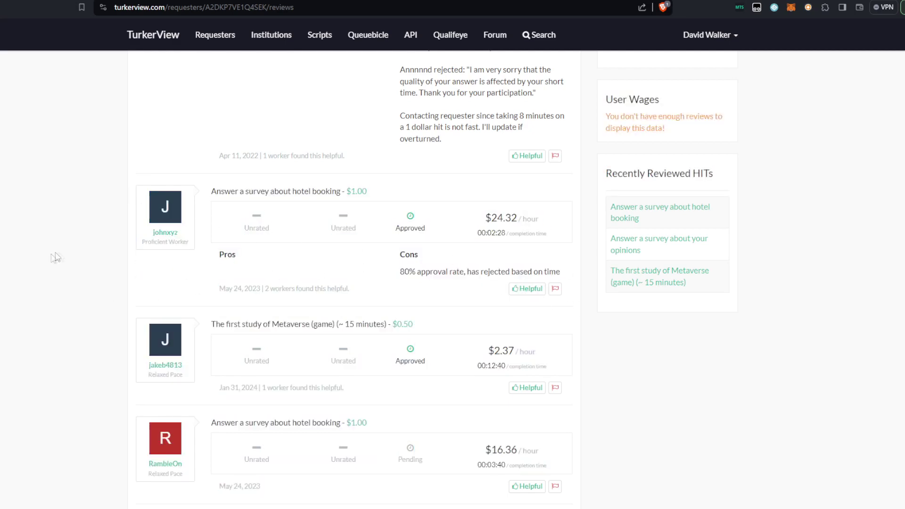
- Check the remaining review stats and Metaverse study's length and pay, then return to HIT Finder
scroll(62, 257, "down", 2)
scroll(62, 257, "down", 2)
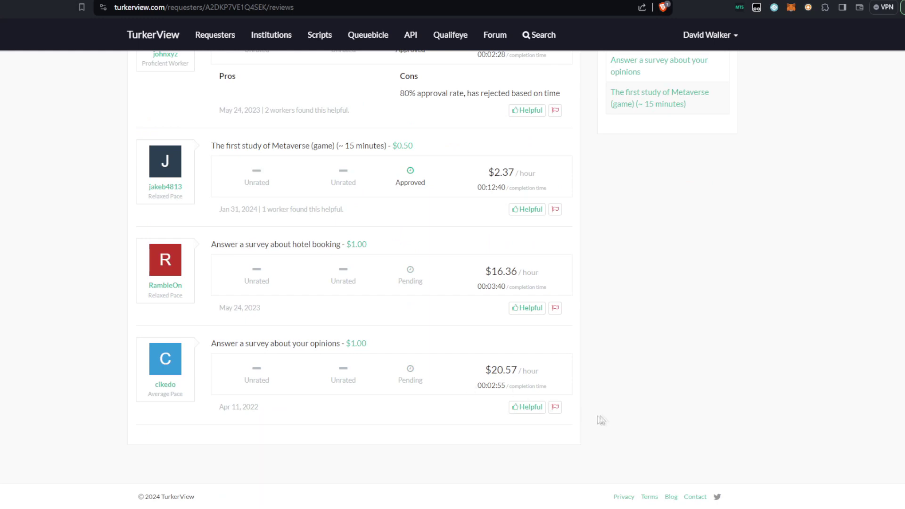
left_click_drag(615, 420, 80, 271)
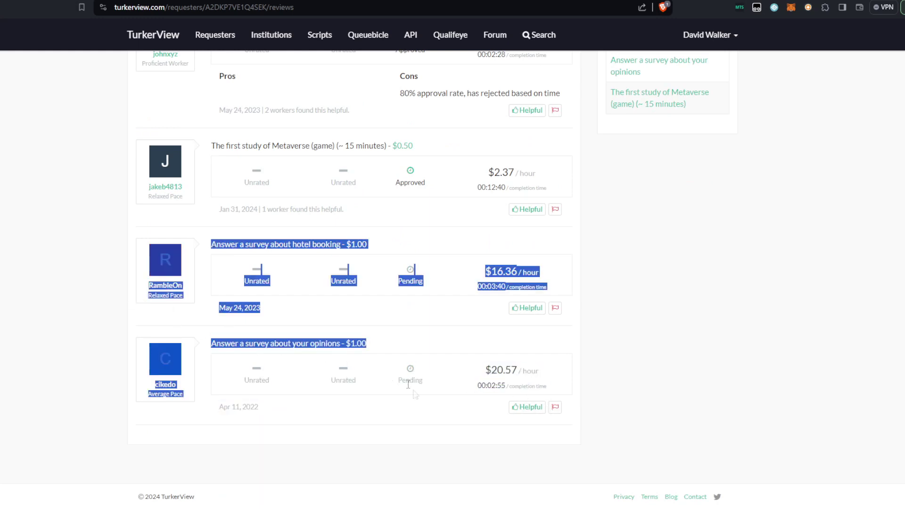
left_click(483, 386)
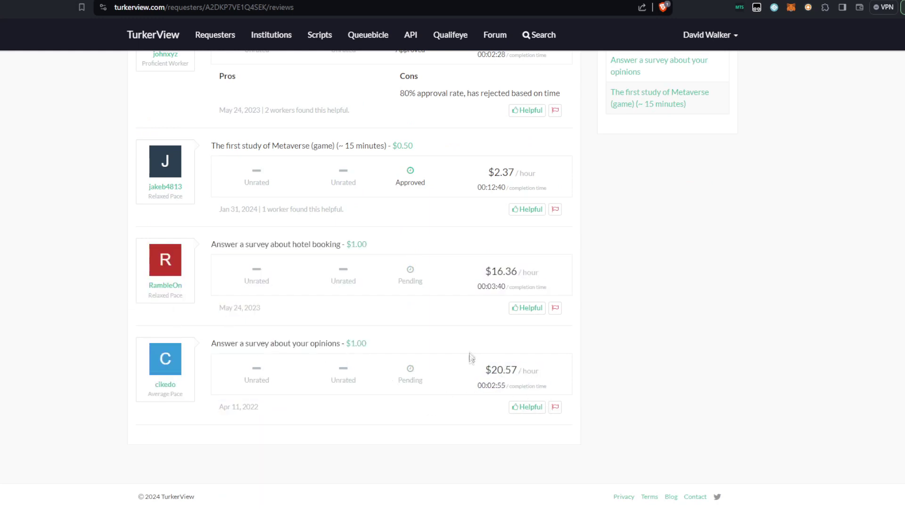
scroll(471, 360, "up", 4)
scroll(477, 366, "down", 2)
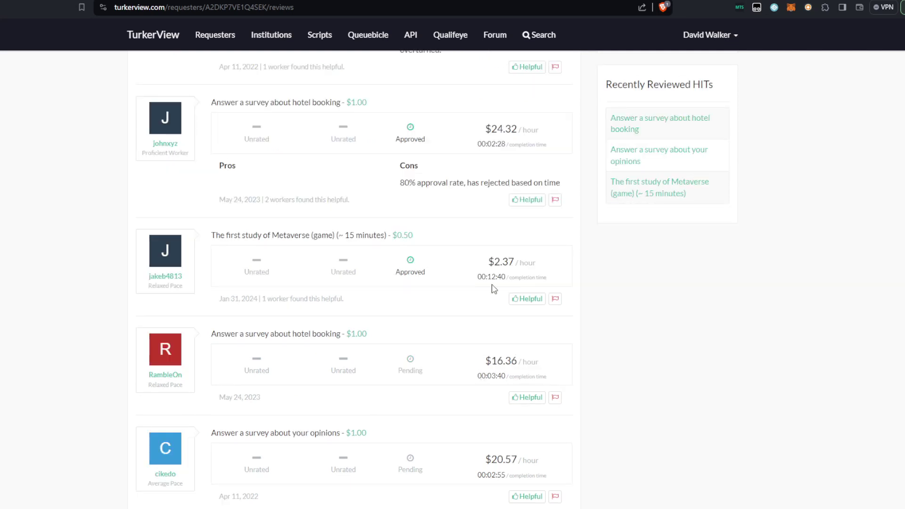
left_click_drag(584, 235, 551, 302)
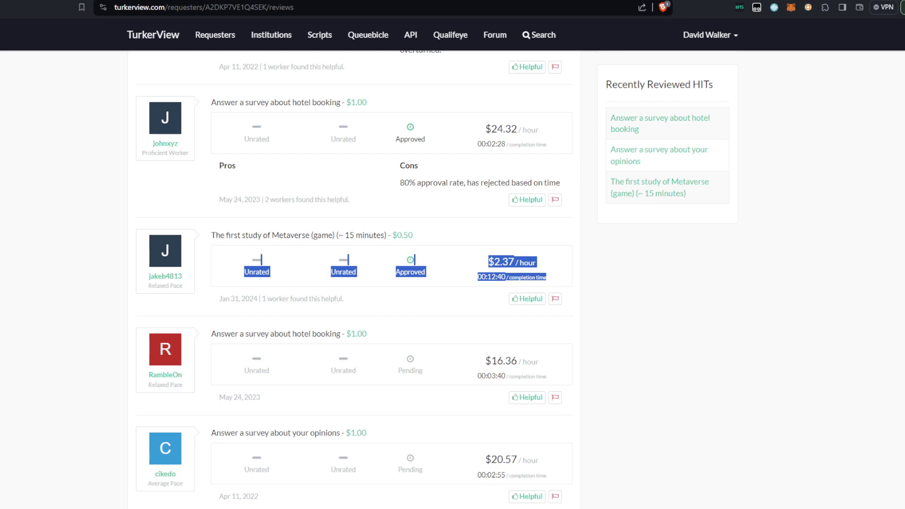
key("ctrl+Tab")
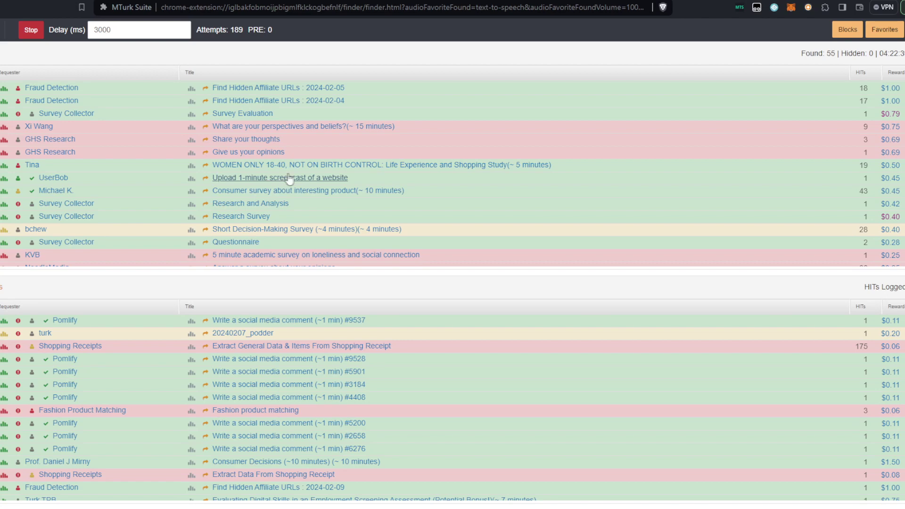
- Accept the $0.45 1-minute UserBob screencast HIT and bring up UserBob's TurkerView overview
left_click(18, 183)
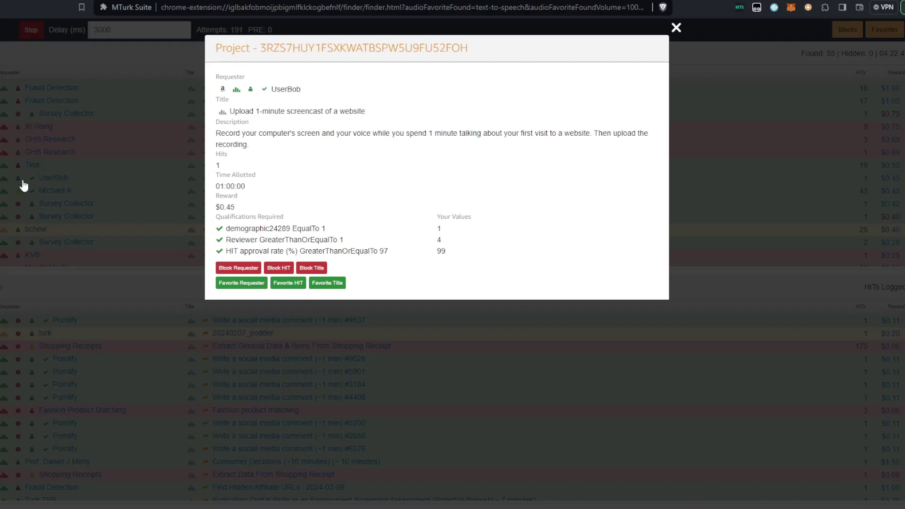
left_click(282, 110)
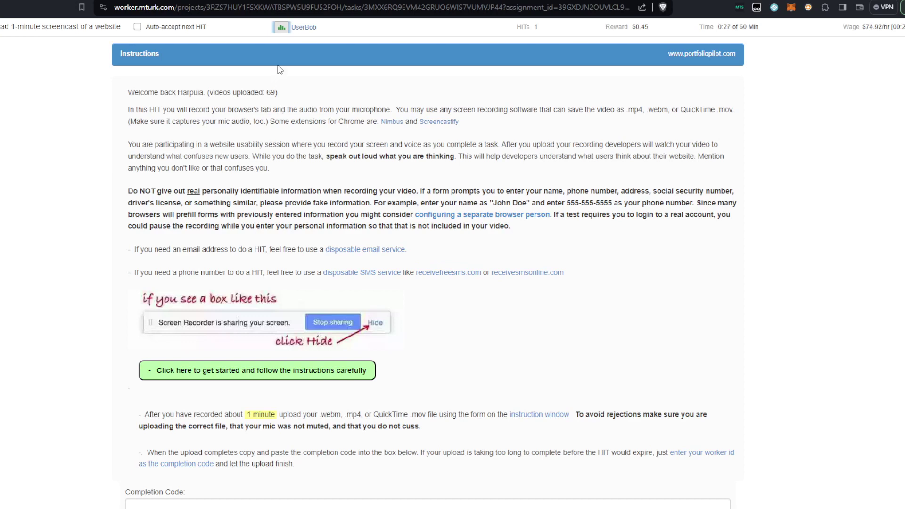
mouse_move(282, 29)
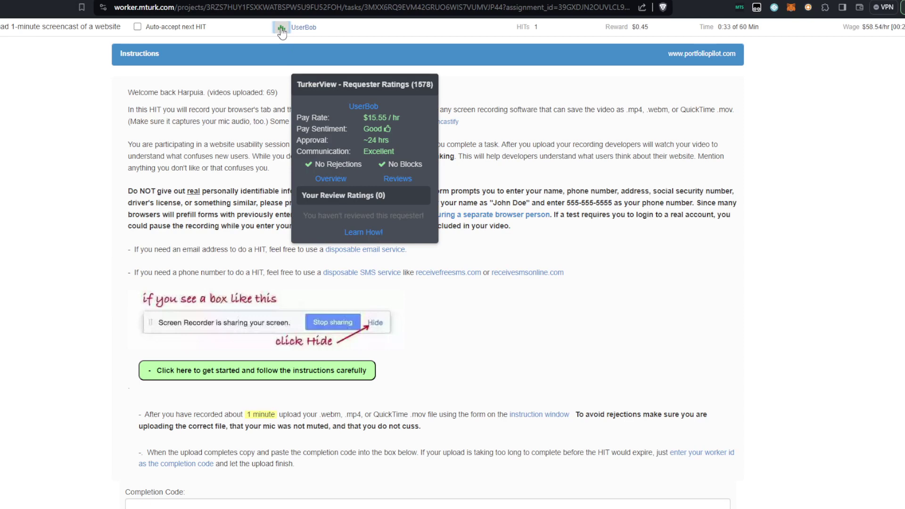
left_click(299, 83)
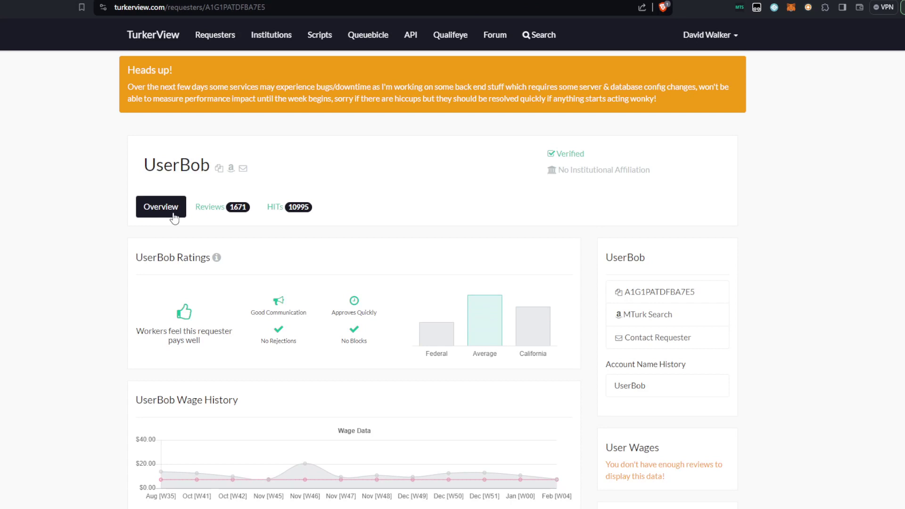
- Read the first page of UserBob's worker reviews
left_click(222, 213)
scroll(260, 298, "down", 5)
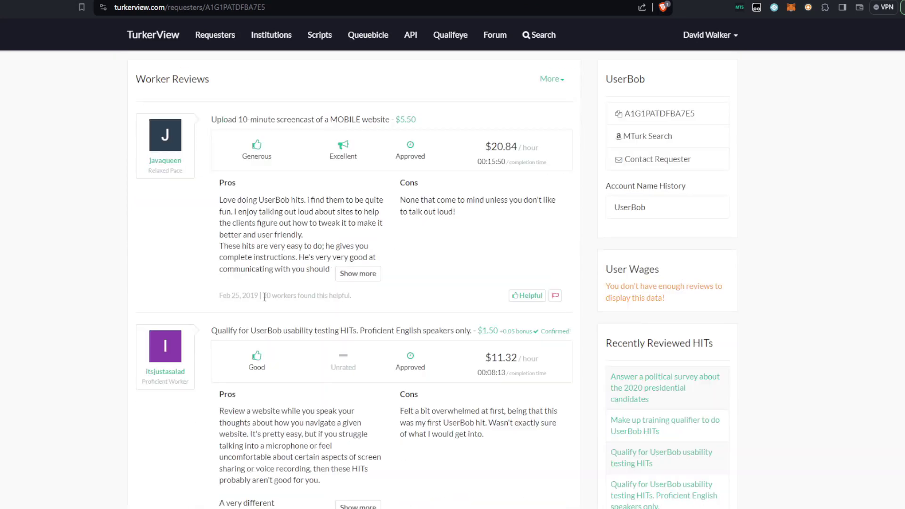
scroll(246, 265, "down", 7)
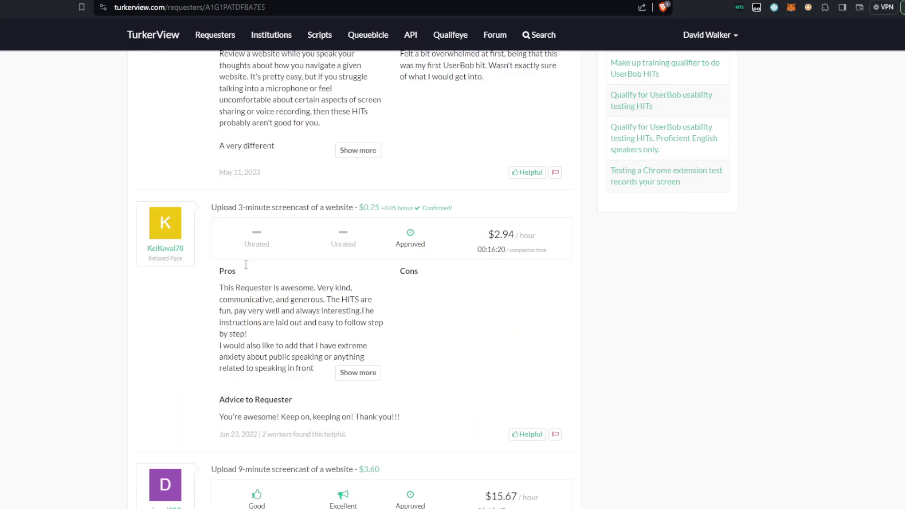
scroll(246, 269, "down", 2)
scroll(246, 269, "up", 2)
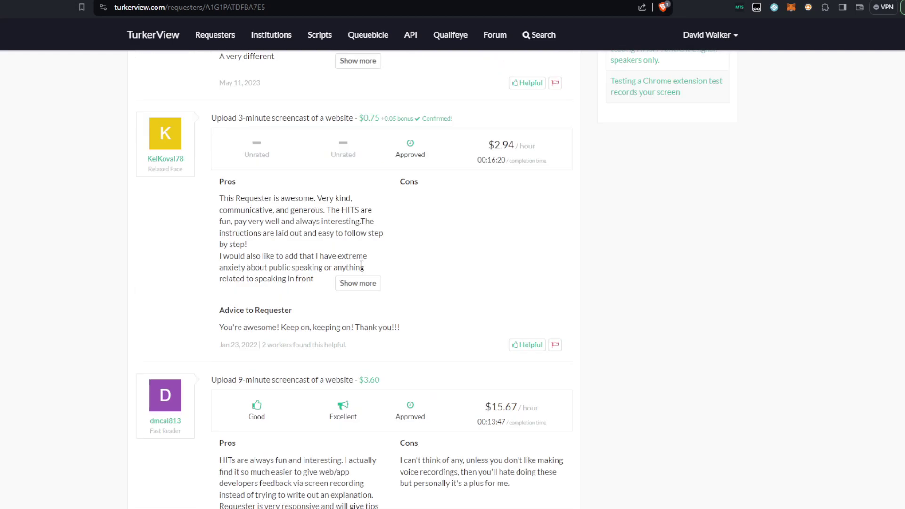
scroll(476, 249, "down", 3)
scroll(476, 248, "down", 5)
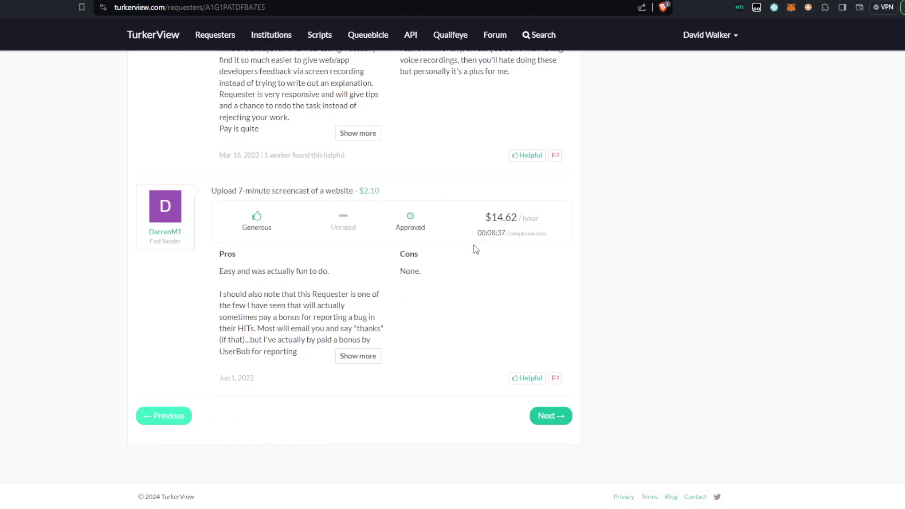
- Page through the next two pages of UserBob's reviews
left_click(552, 417)
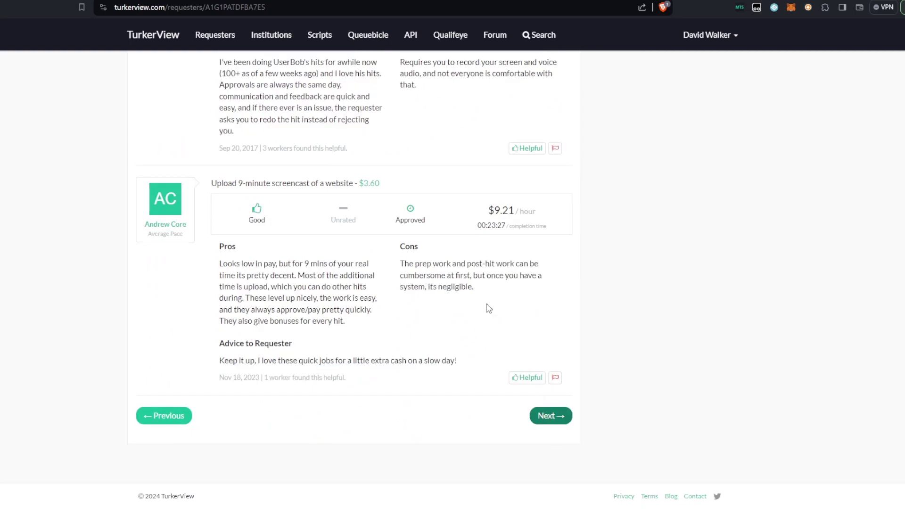
scroll(492, 313, "up", 11)
scroll(485, 303, "up", 10)
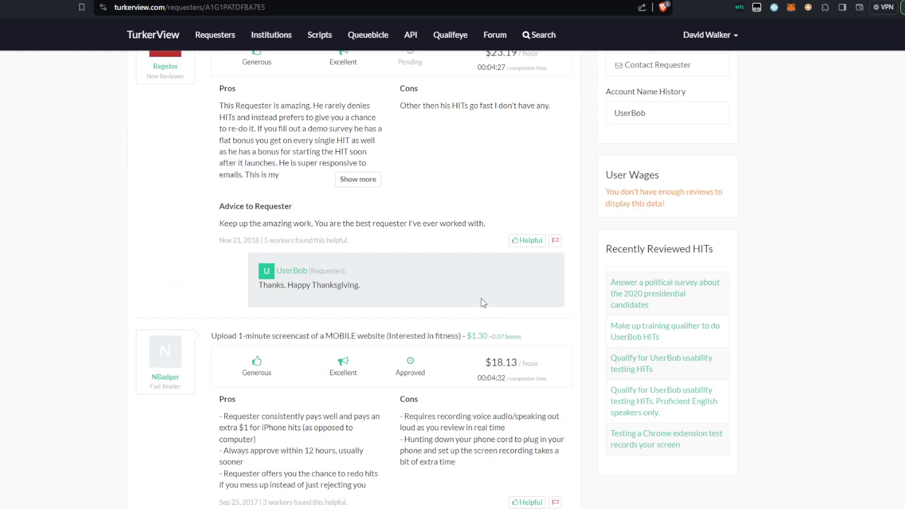
scroll(482, 297, "down", 18)
scroll(482, 300, "down", 20)
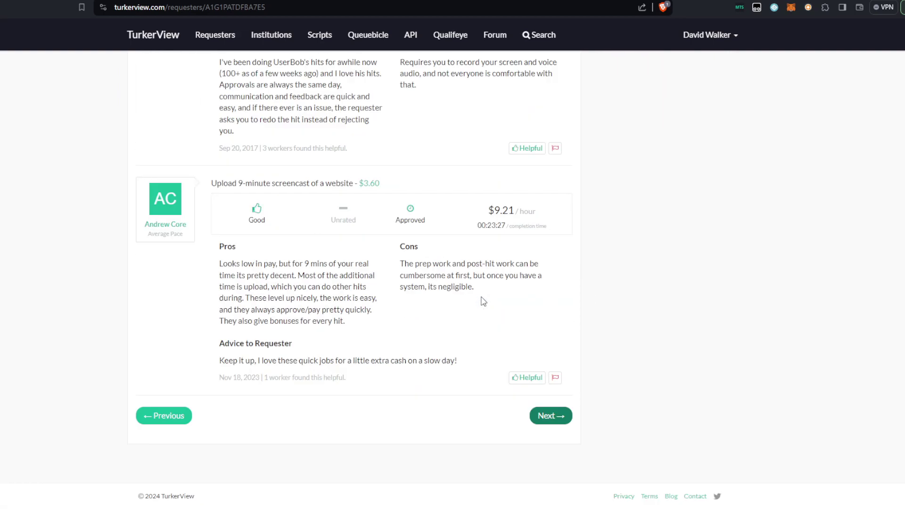
left_click(543, 416)
scroll(447, 311, "up", 20)
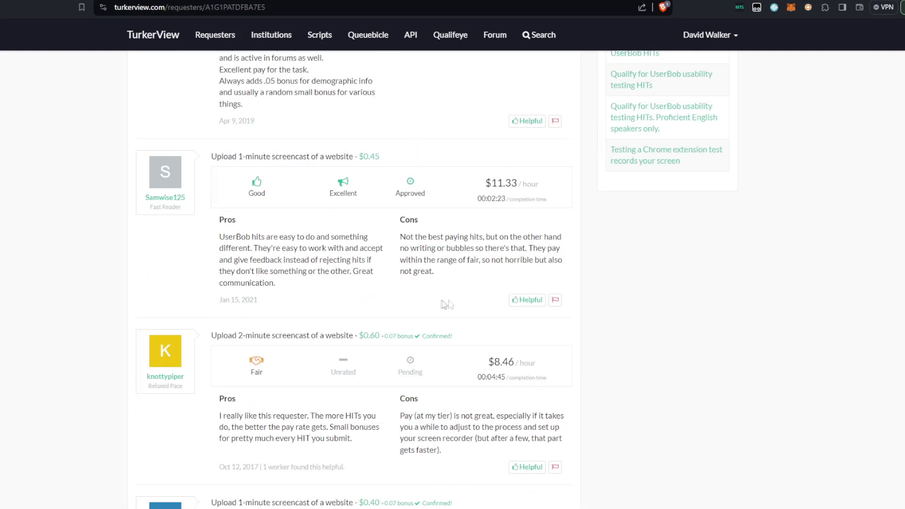
scroll(462, 313, "down", 15)
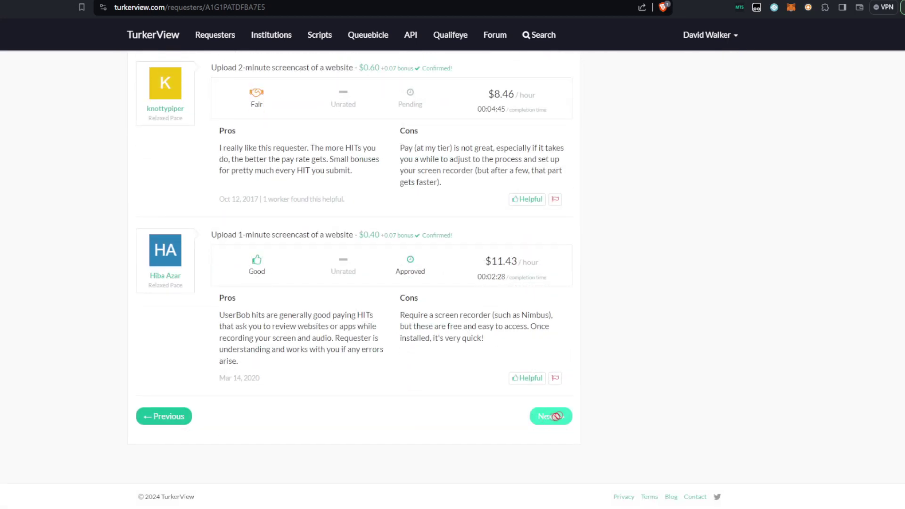
scroll(398, 339, "up", 5)
scroll(398, 338, "up", 8)
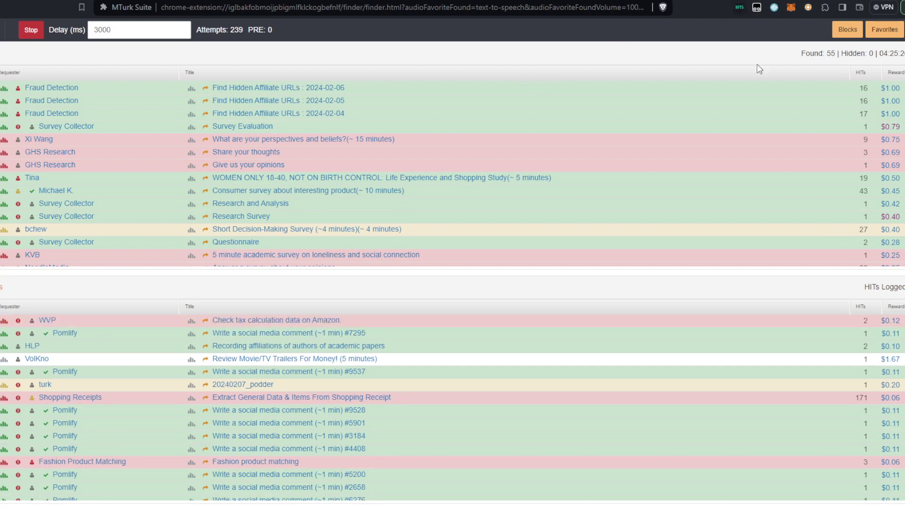
- Switch to the HIT Tracker page, showing 0 results found
key("ctrl+Tab")
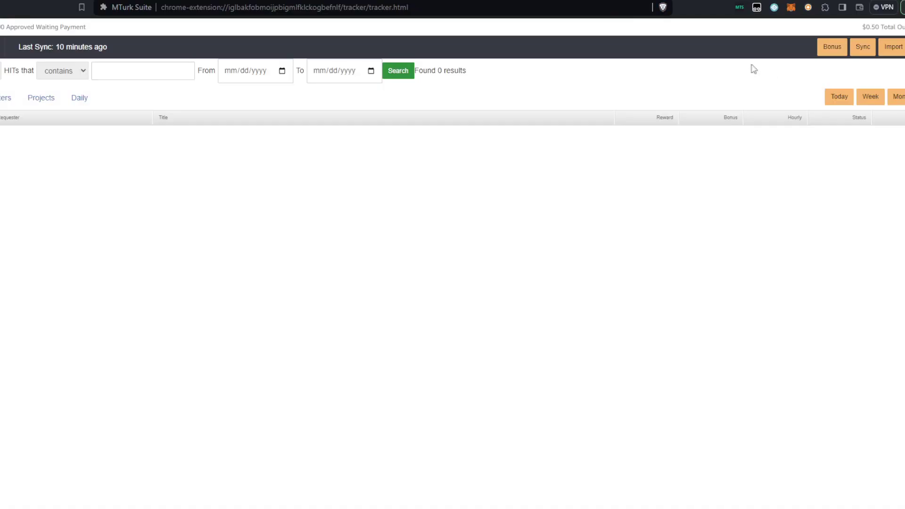